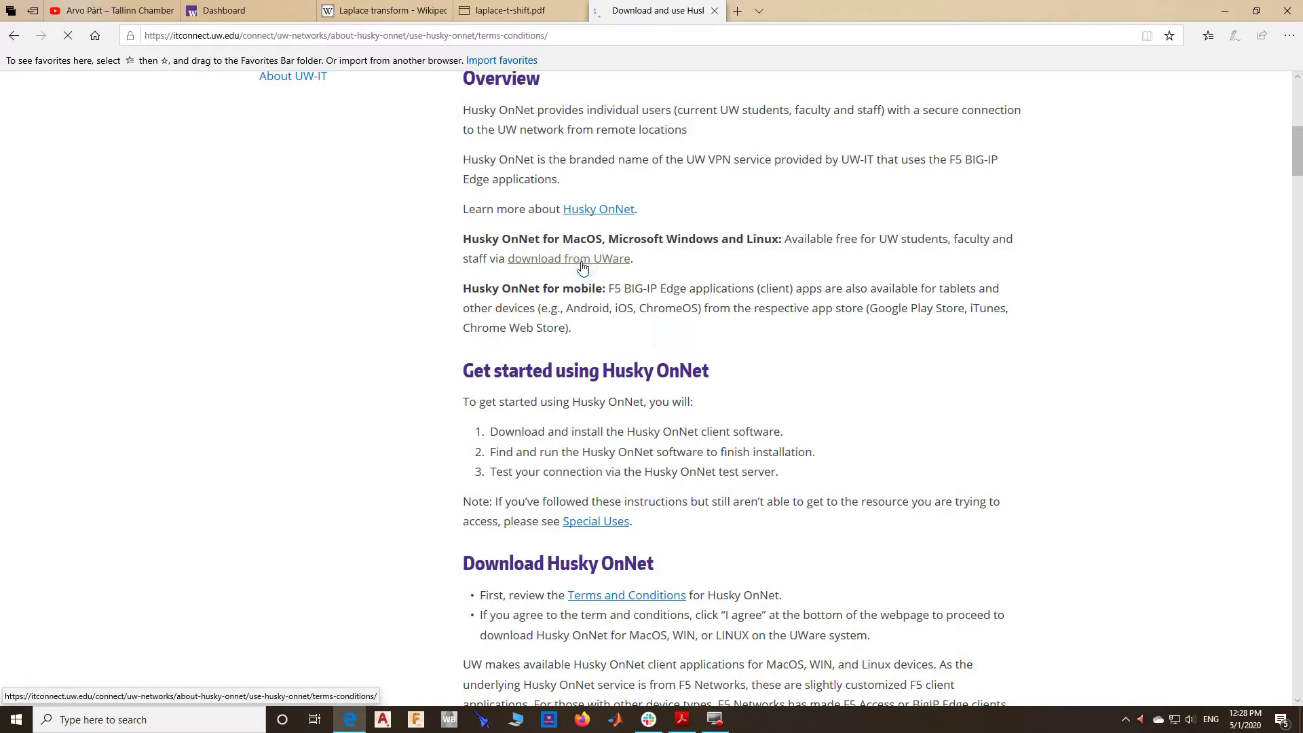
- Accept the Husky OnNet terms to reach the client software downloads, then minimize Edge
{"action": "scroll", "coordinate": [587, 272], "scroll_direction": "down", "scroll_amount": 6}
{"action": "left_click", "coordinate": [505, 380]}
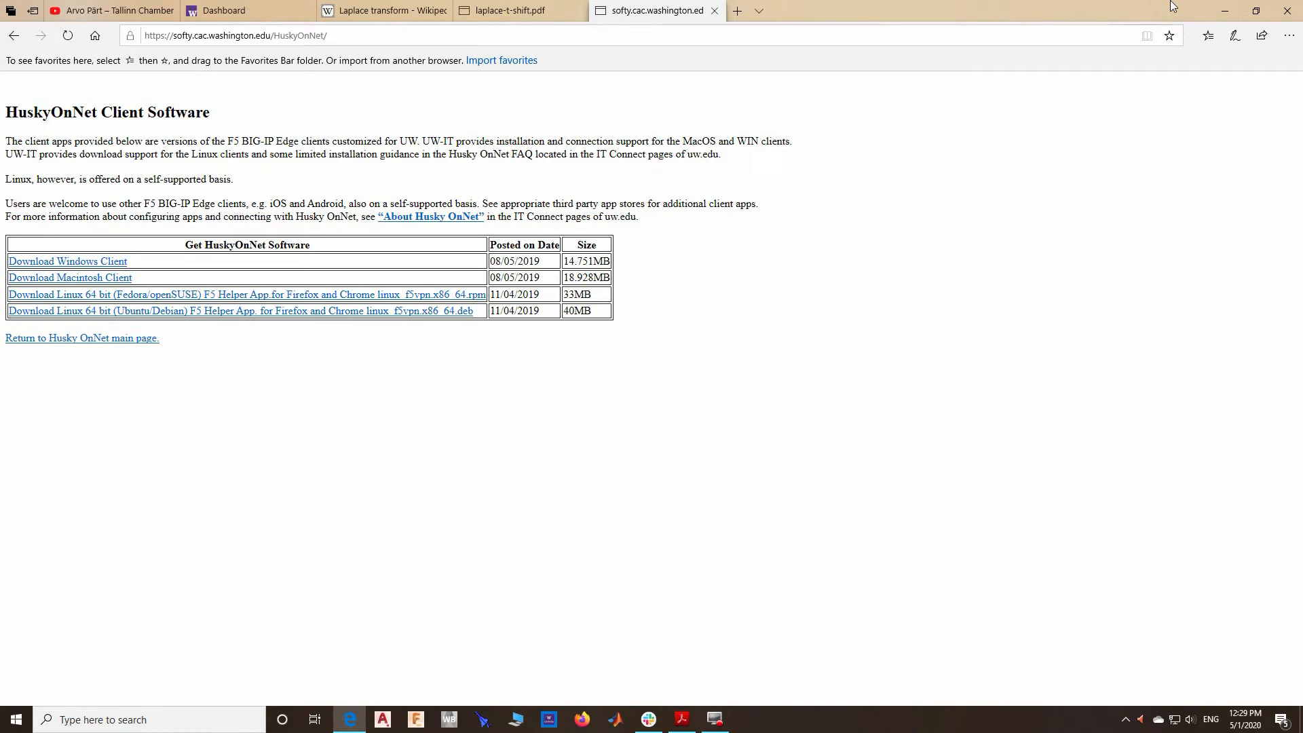
{"action": "left_click", "coordinate": [1220, 10]}
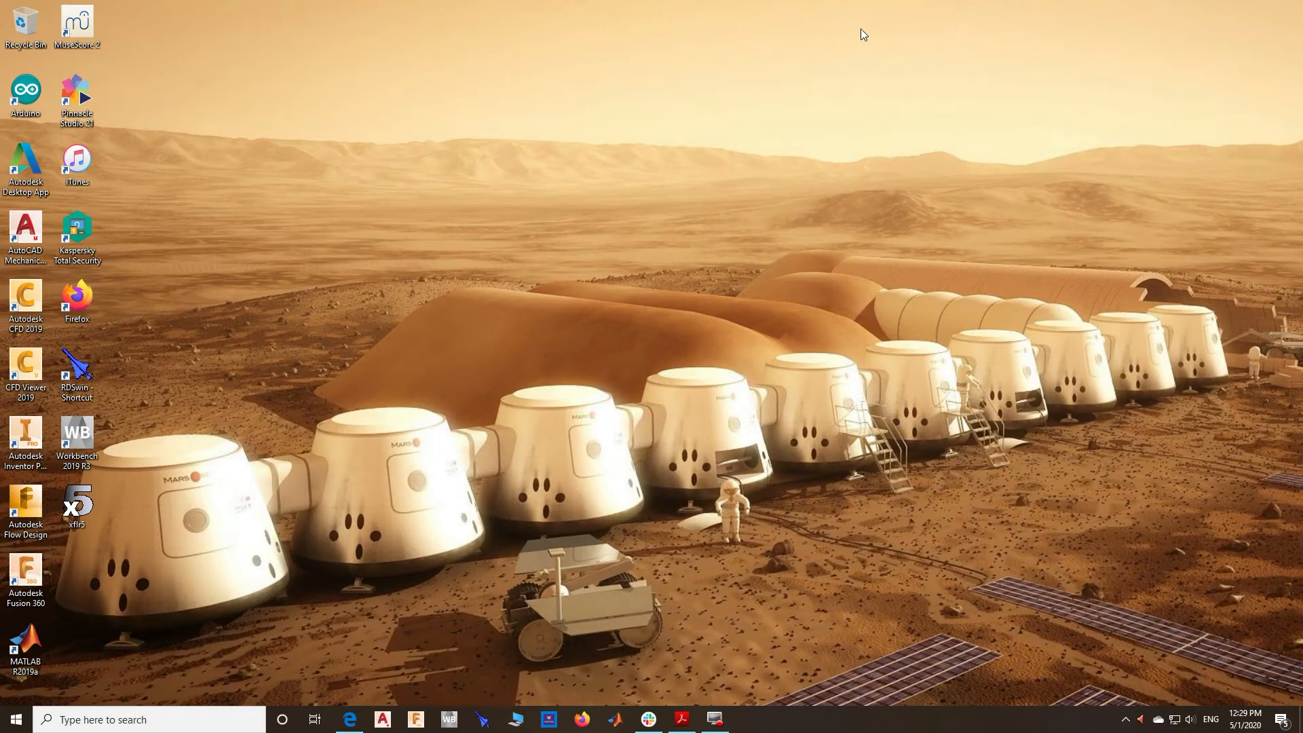
- Launch BIG-IP Edge Client by searching Start for 'ip', moving its sign-in window aside
{"action": "left_click", "coordinate": [16, 719]}
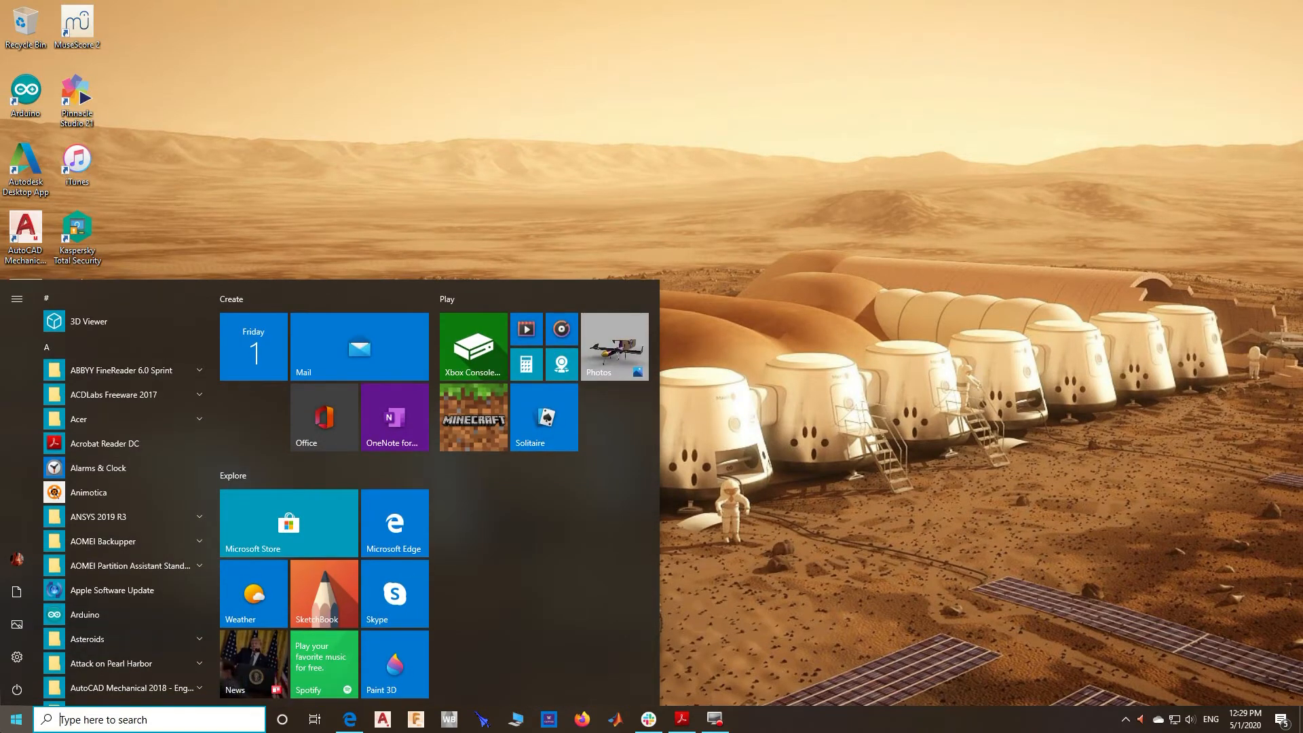
{"action": "type", "text": "ip"}
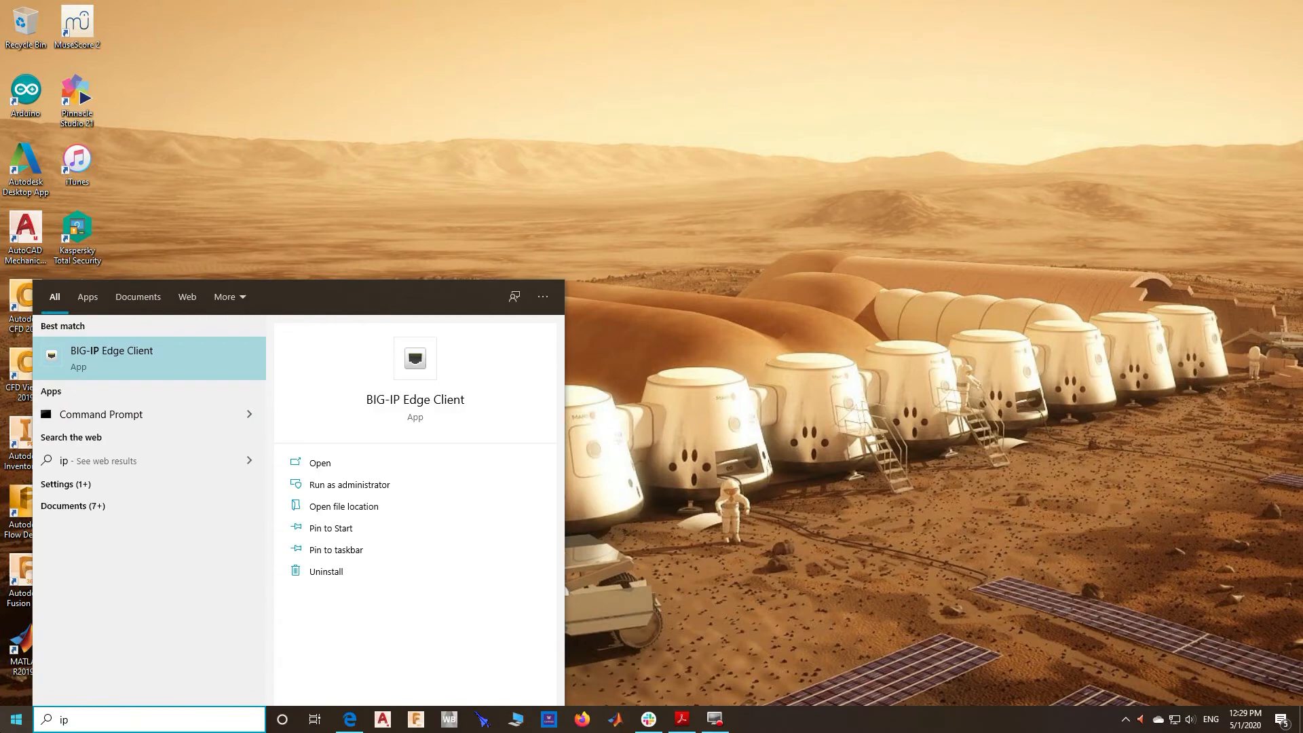
{"action": "key", "text": "Return"}
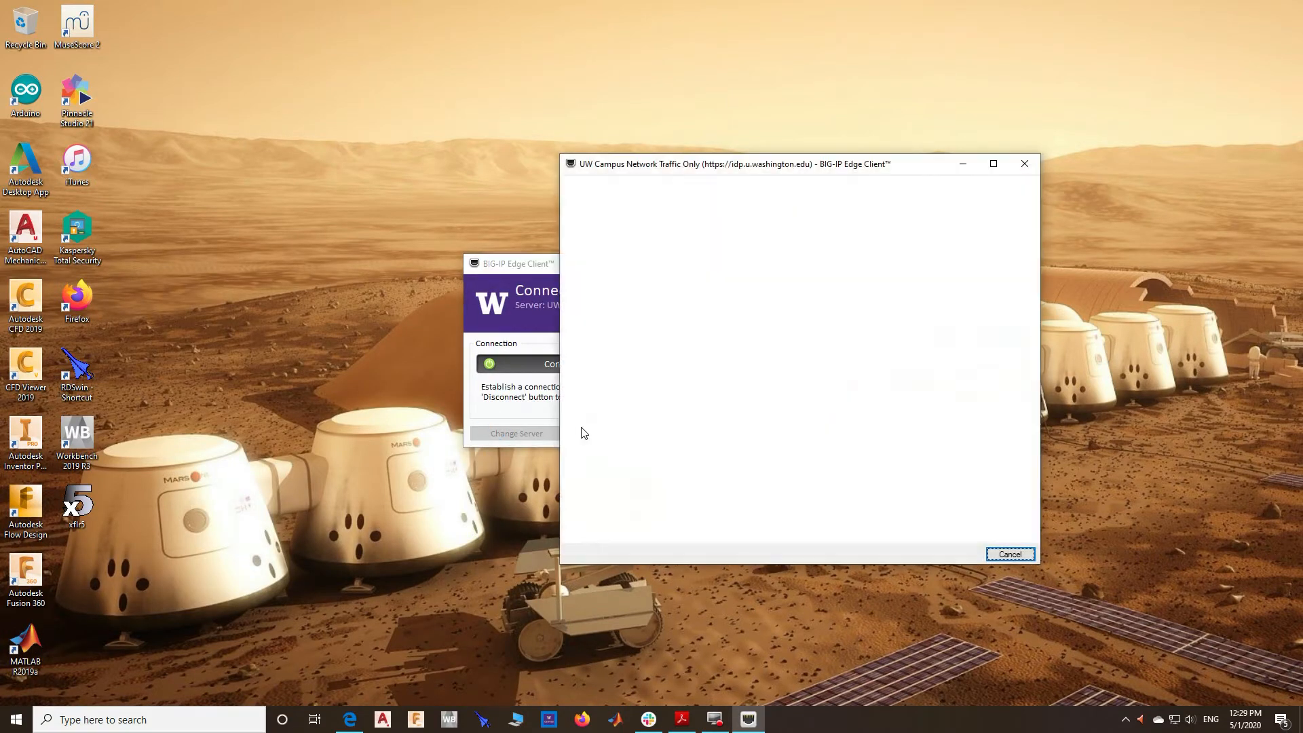
{"action": "left_click_drag", "start_coordinate": [729, 162], "coordinate": [953, 137]}
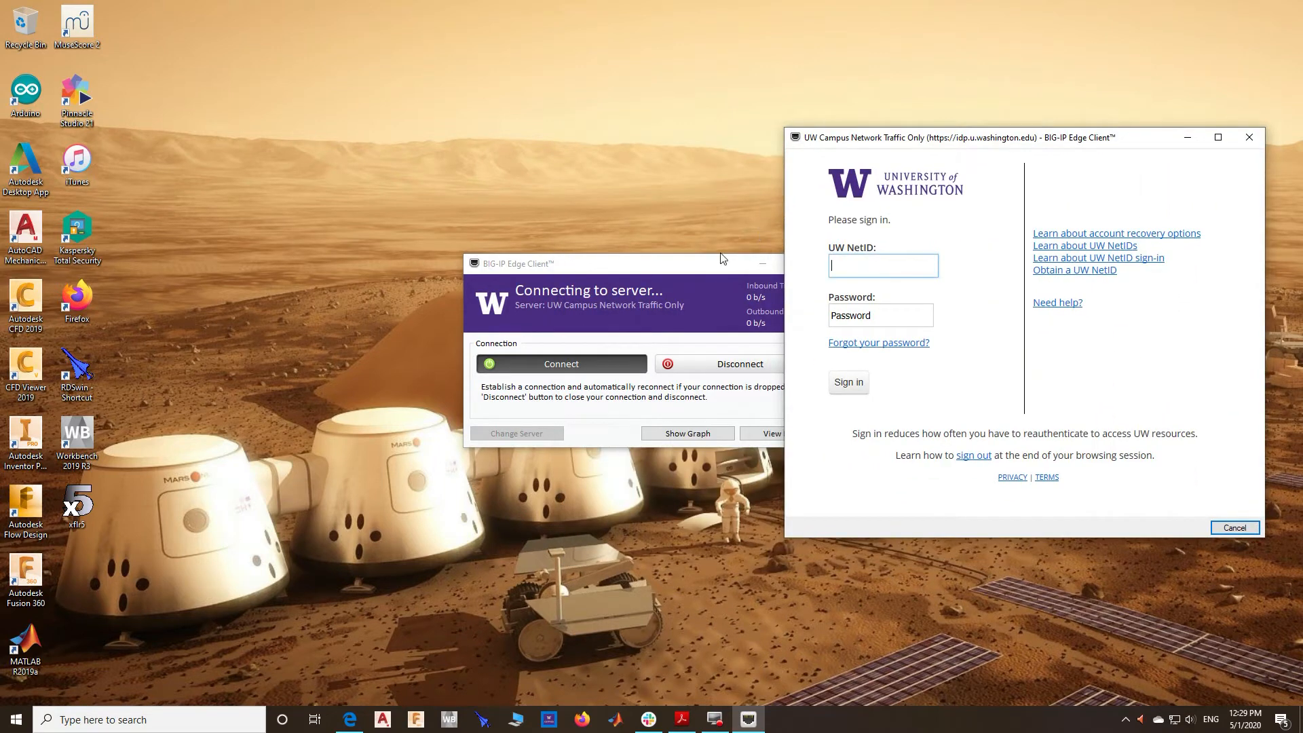
- Sign in with the UW NetID user name and password to start the VPN connection
{"action": "left_click", "coordinate": [877, 256]}
{"action": "type", "text": "danjm717"}
{"action": "key", "text": "Tab"}
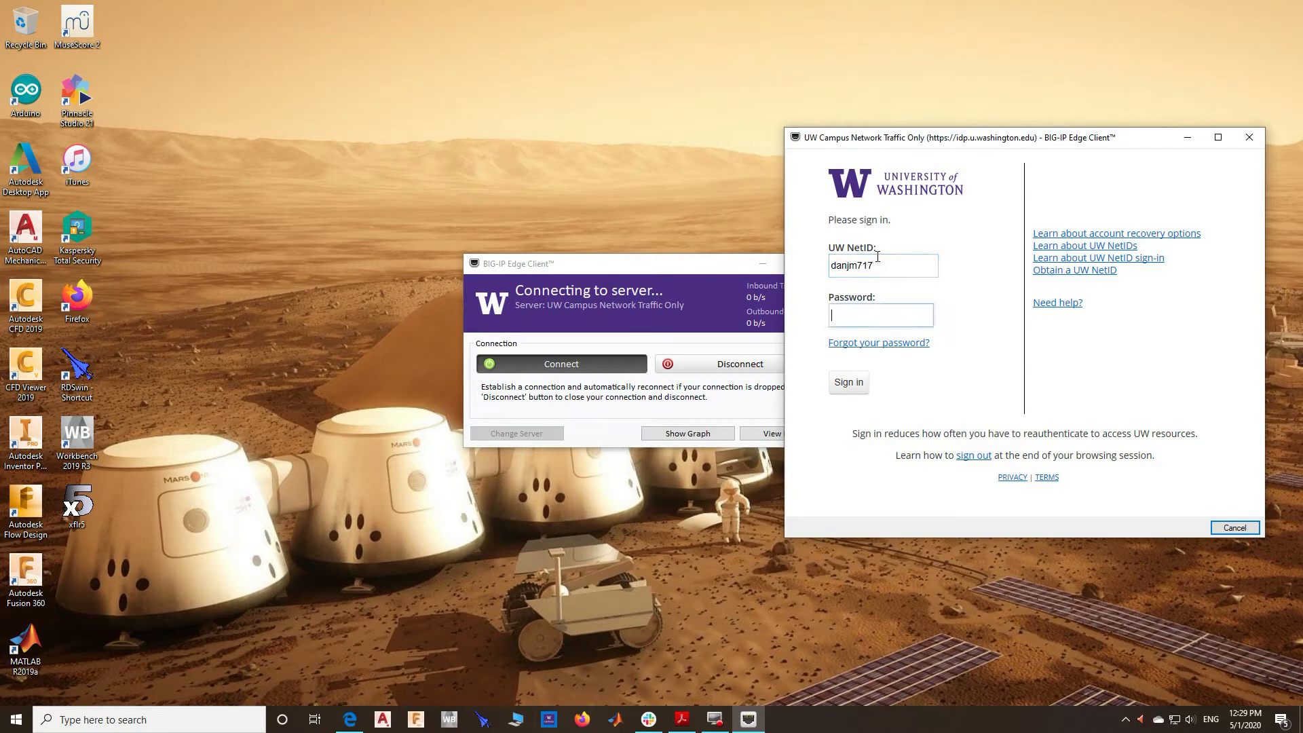
{"action": "type", "text": "•••••••••••••••••"}
{"action": "key", "text": "Return"}
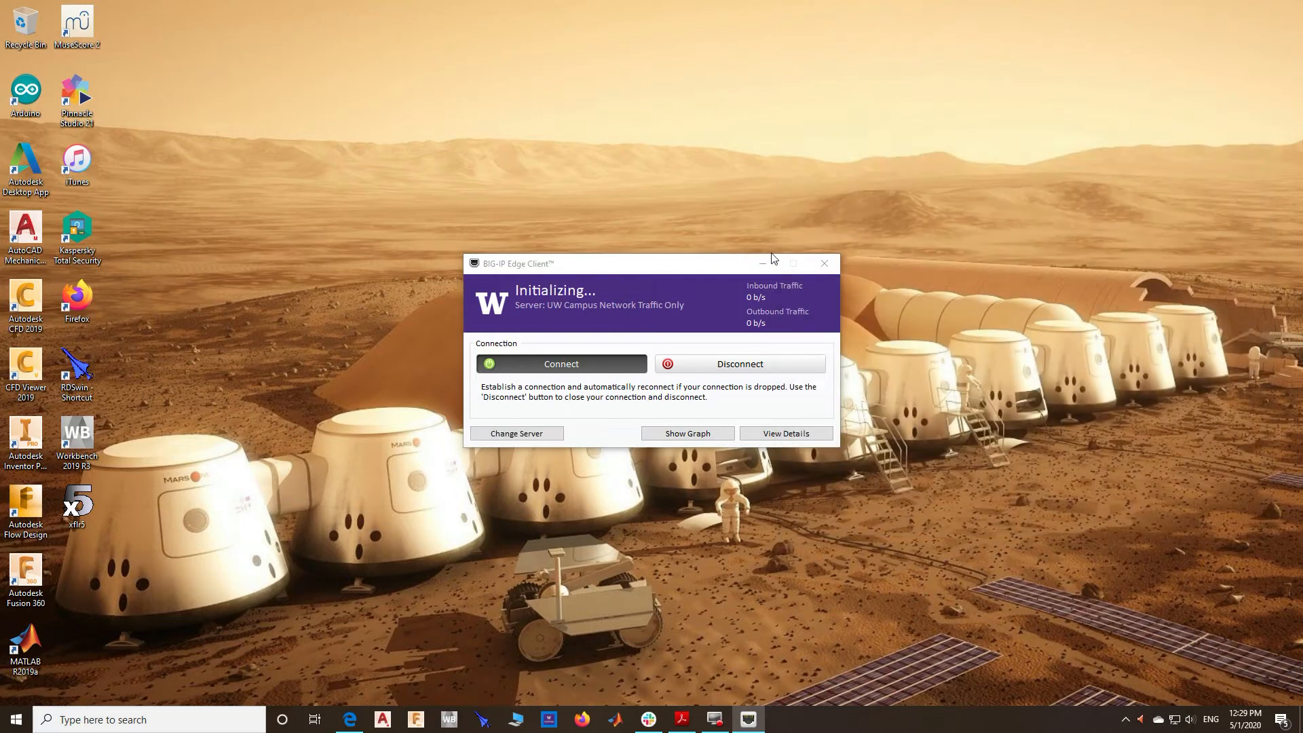
{"action": "left_click_drag", "start_coordinate": [574, 271], "coordinate": [657, 231]}
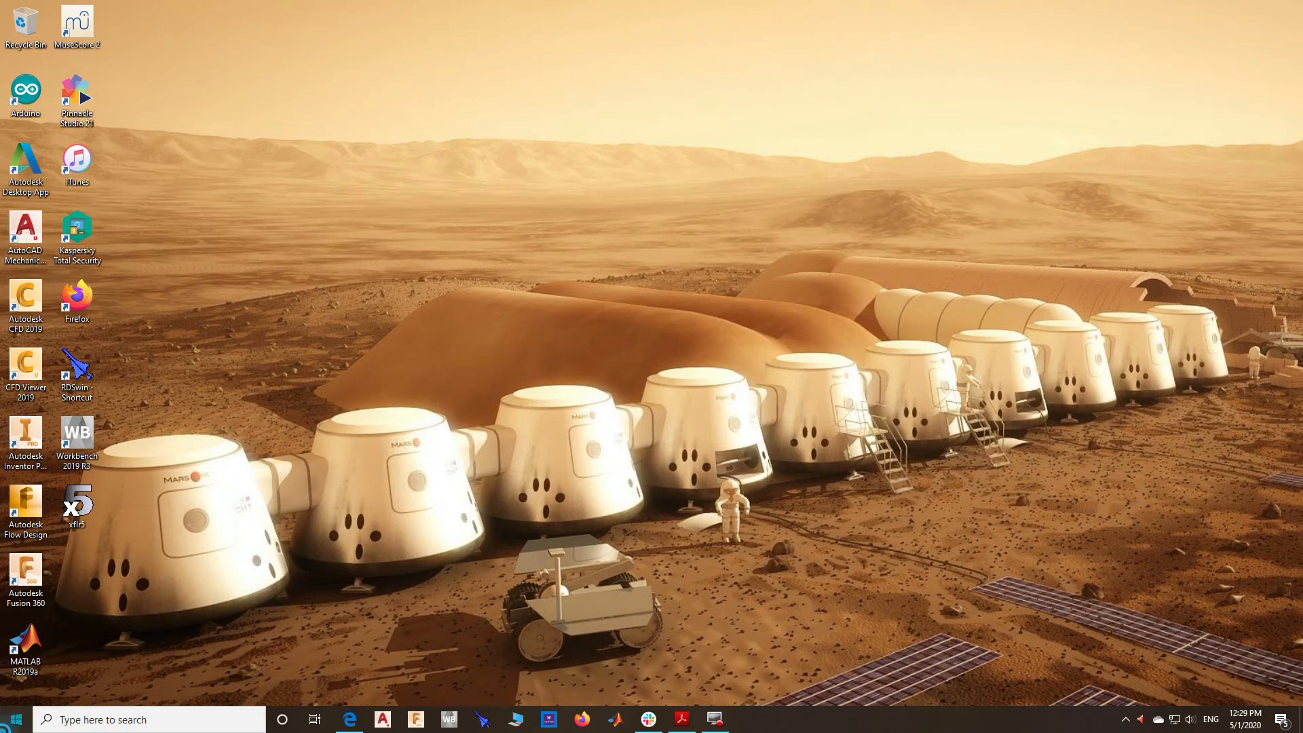
- Launch Remote Desktop Connection and choose remotedesktop.me.washington.edu as the computer
{"action": "left_click", "coordinate": [16, 720]}
{"action": "type", "text": "remote"}
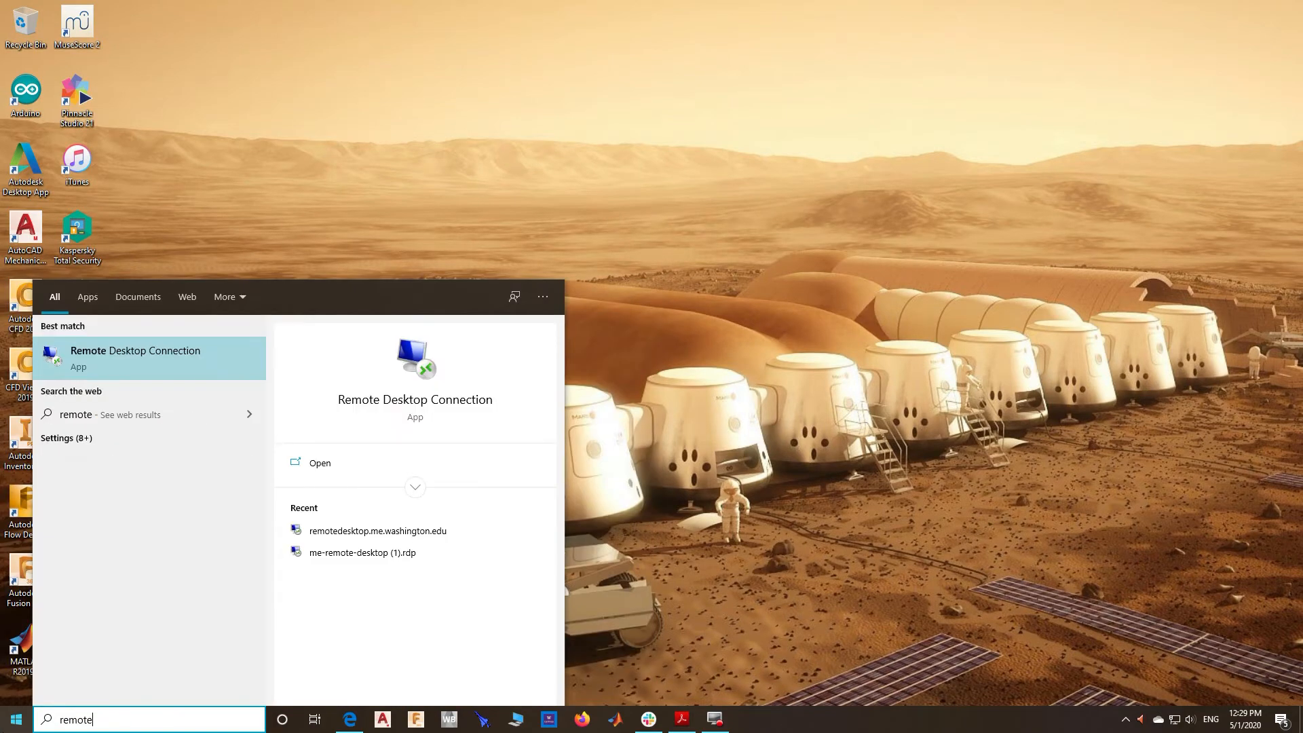
{"action": "key", "text": "Return"}
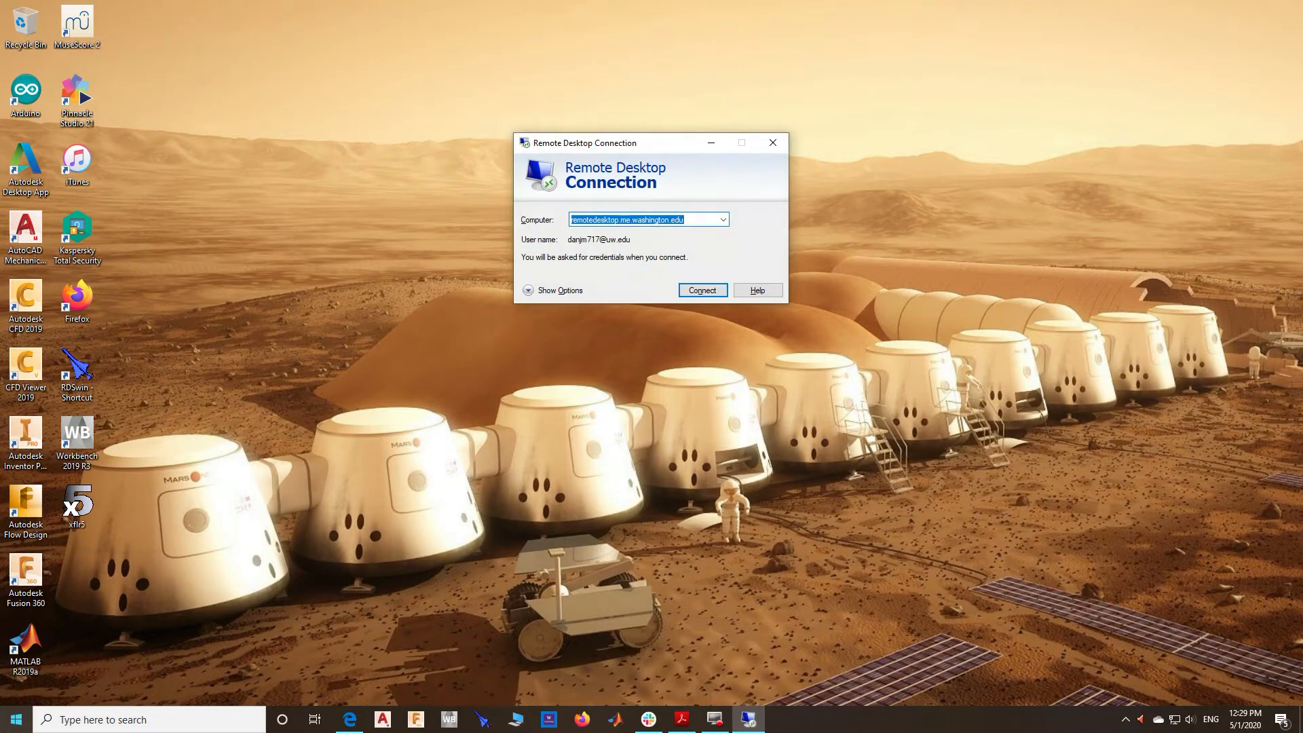
{"action": "left_click", "coordinate": [723, 221]}
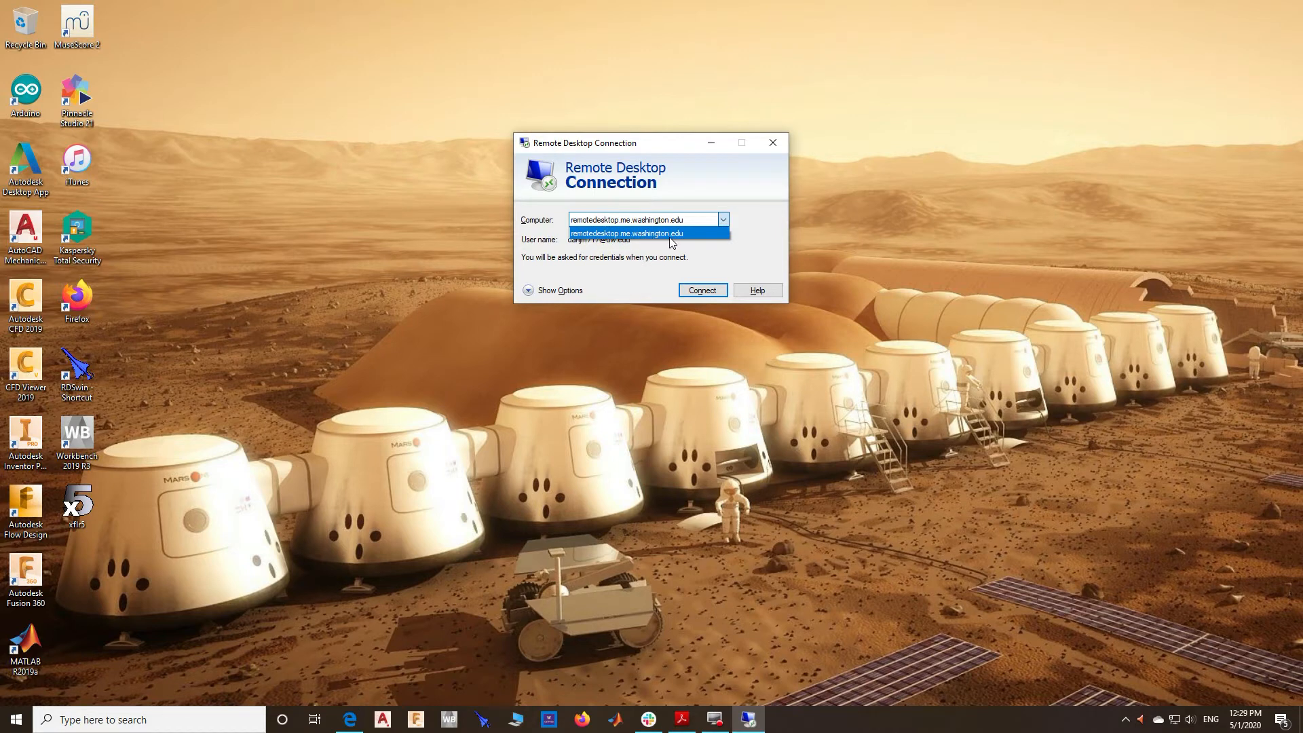
{"action": "left_click", "coordinate": [726, 234]}
- Keep the saved user name, connect, and submit the account password
{"action": "left_click", "coordinate": [534, 291]}
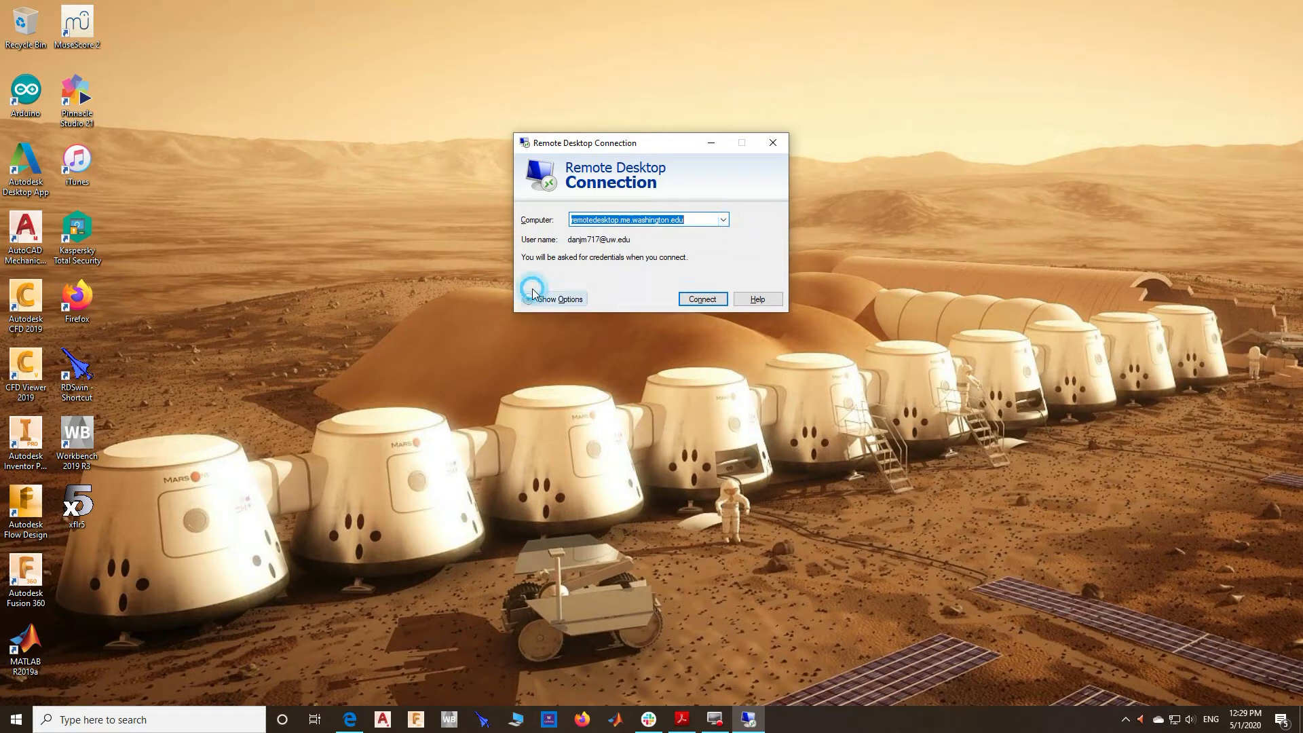
{"action": "left_click", "coordinate": [683, 285]}
{"action": "mouse_move", "coordinate": [689, 288]}
{"action": "left_mouse_down"}
{"action": "mouse_move", "coordinate": [604, 289]}
{"action": "mouse_move", "coordinate": [697, 287]}
{"action": "left_mouse_up"}
{"action": "left_click", "coordinate": [700, 290]}
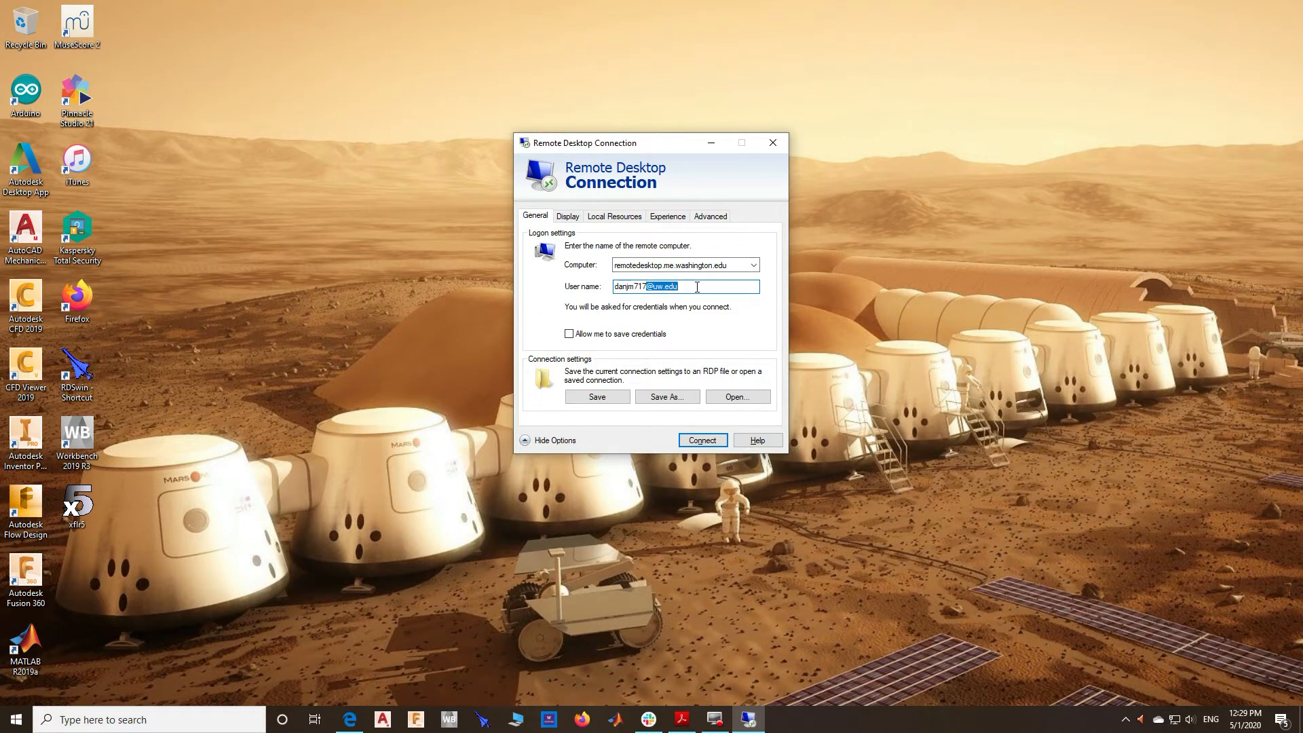
{"action": "left_click", "coordinate": [687, 441]}
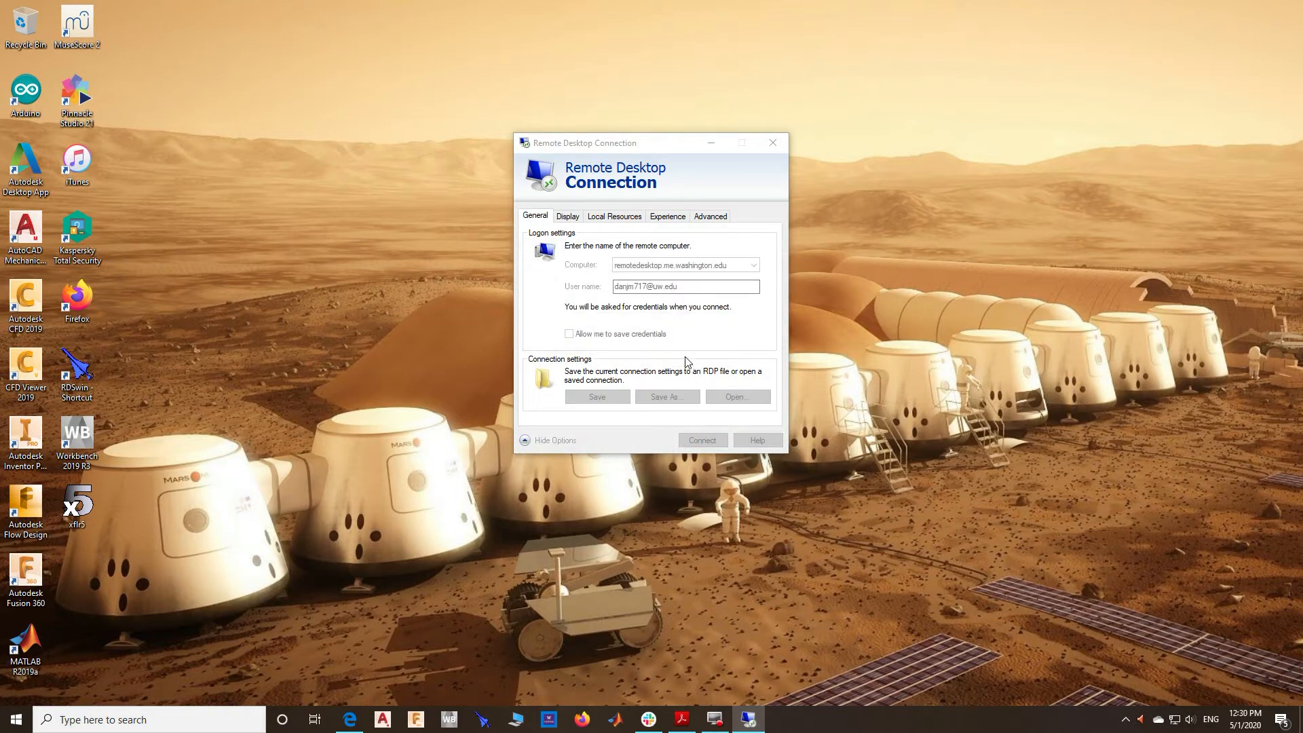
{"action": "type", "text": "•••••••••••••••"}
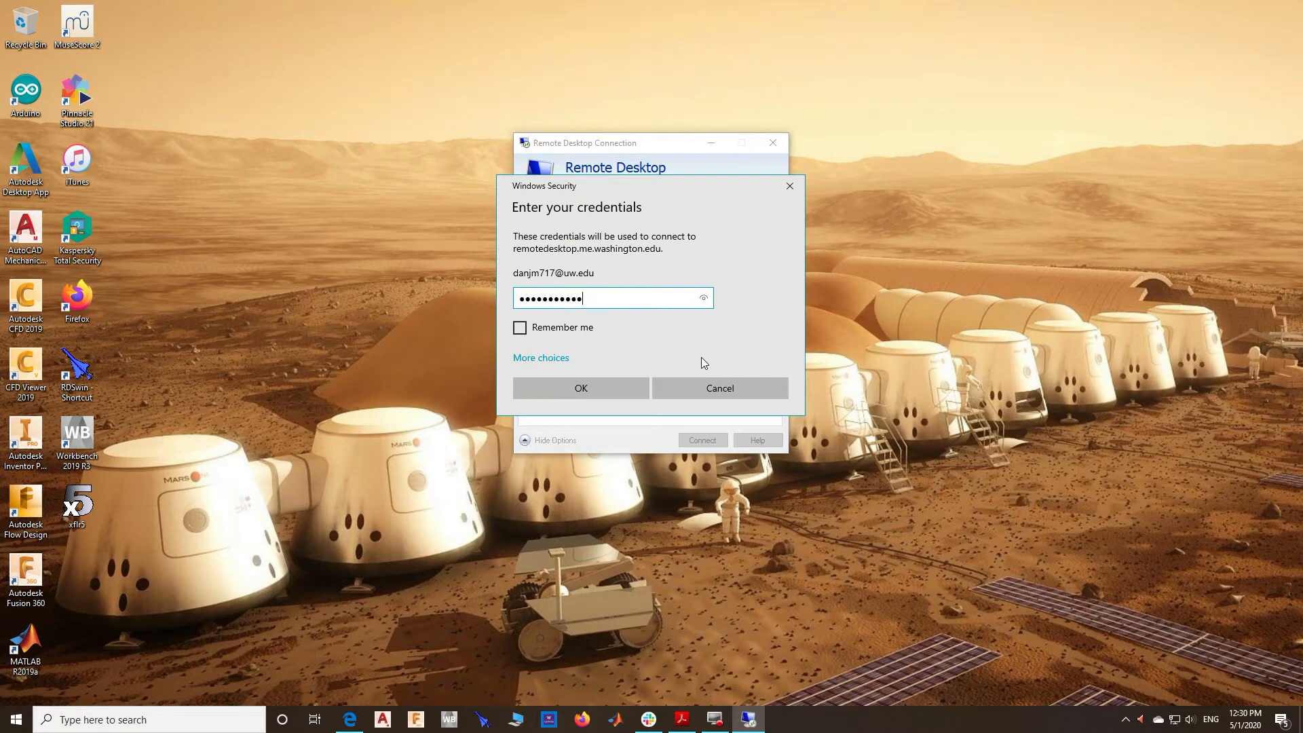
{"action": "type", "text": "••••"}
{"action": "key", "text": "Return"}
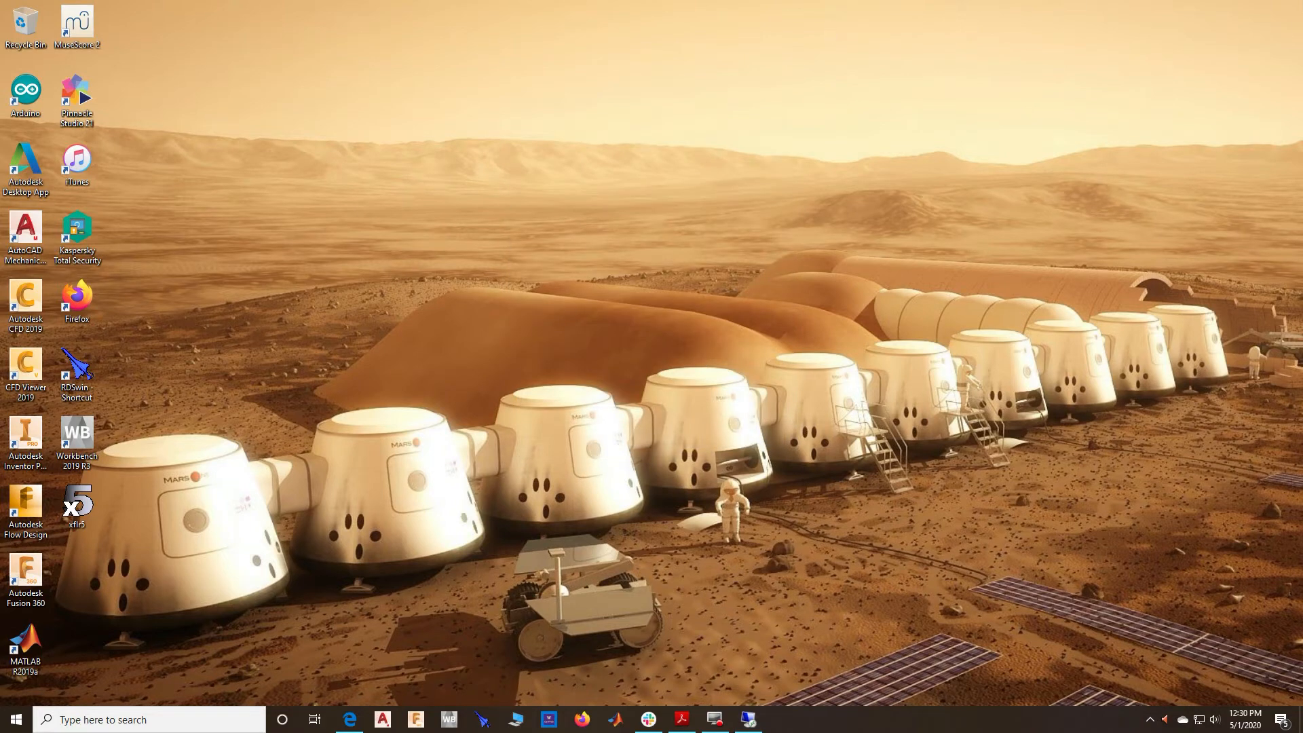
- Center the remote session window and switch it to full screen while it logs in
{"action": "left_click_drag", "start_coordinate": [1147, 249], "coordinate": [672, 108]}
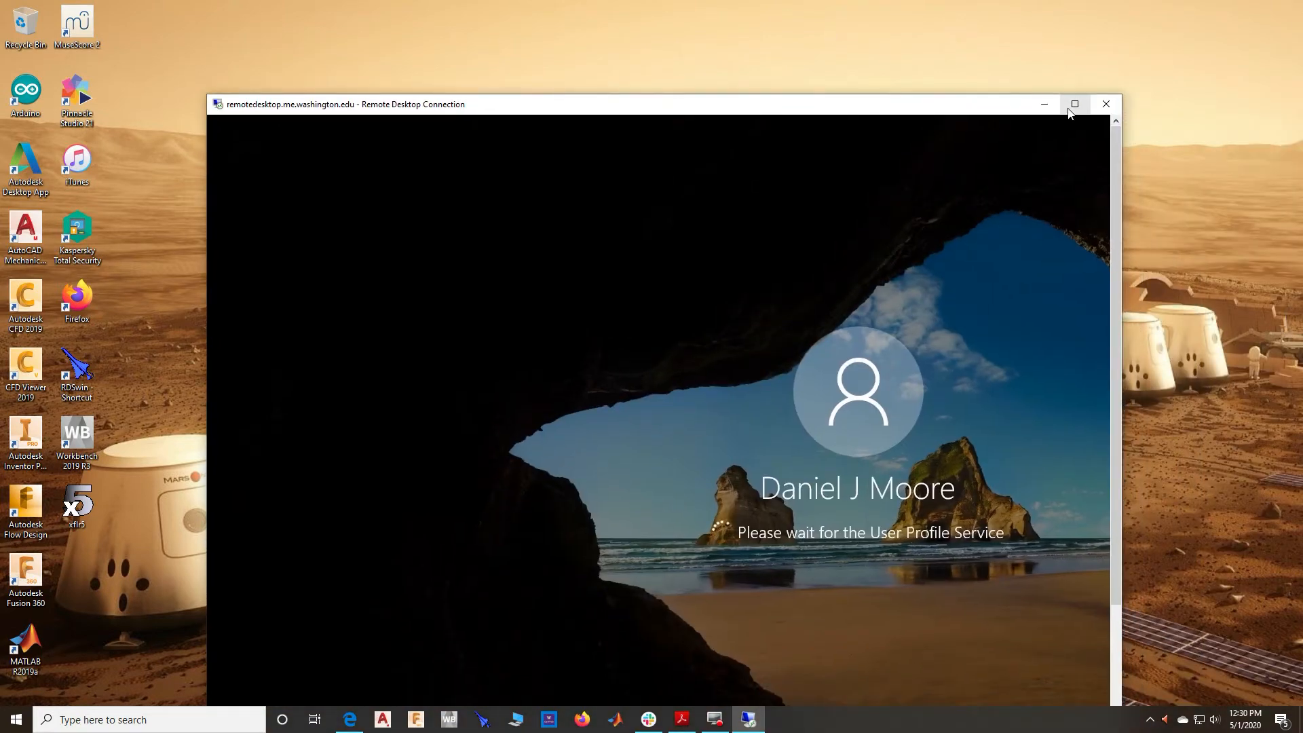
{"action": "left_click", "coordinate": [1074, 103]}
{"action": "left_click", "coordinate": [801, 8]}
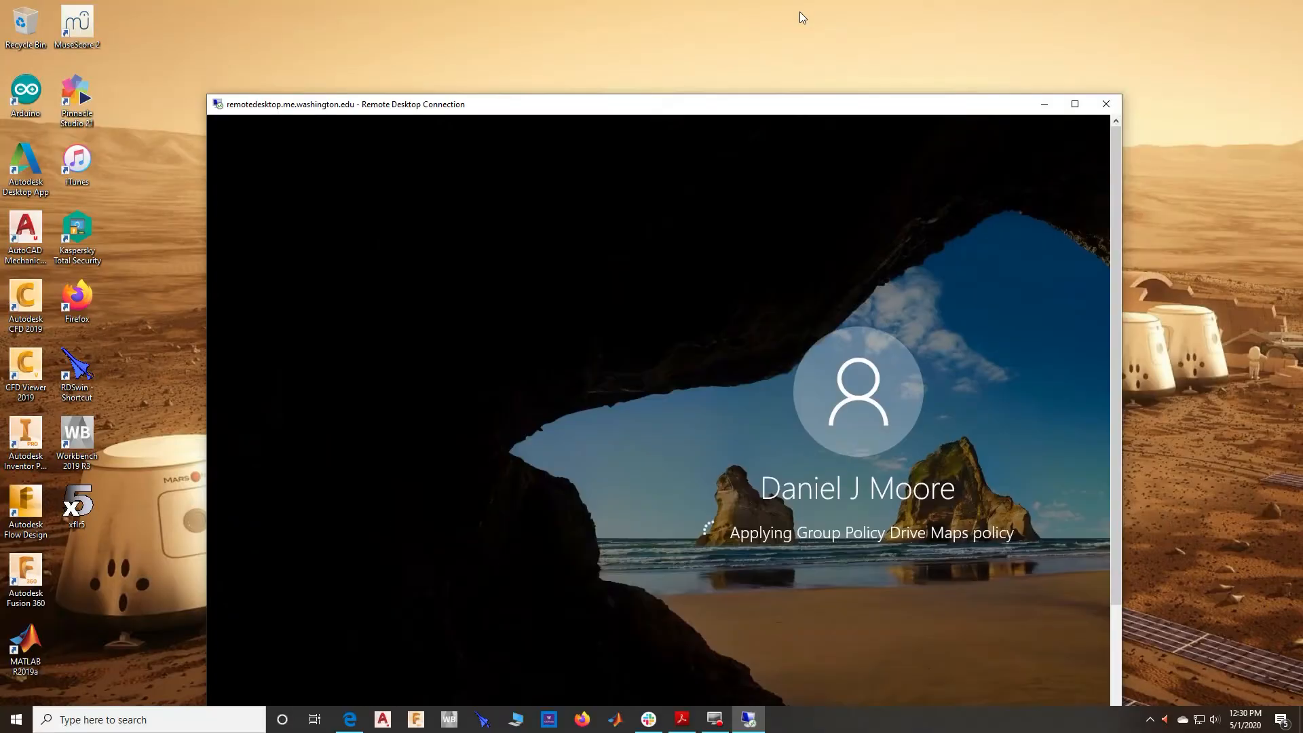
{"action": "left_click", "coordinate": [1074, 103]}
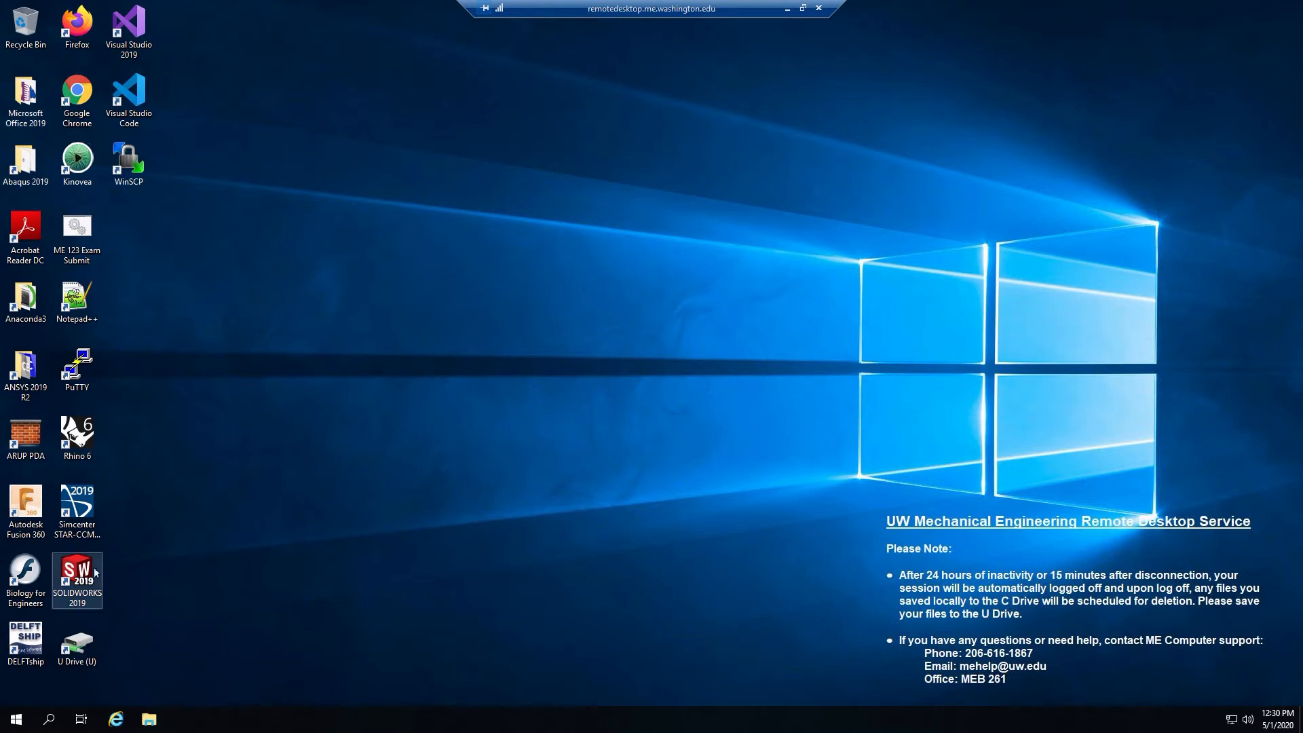
- Launch SOLIDWORKS 2019 and open the U Drive (U:) from the remote desktop icons
{"action": "double_click", "coordinate": [87, 574]}
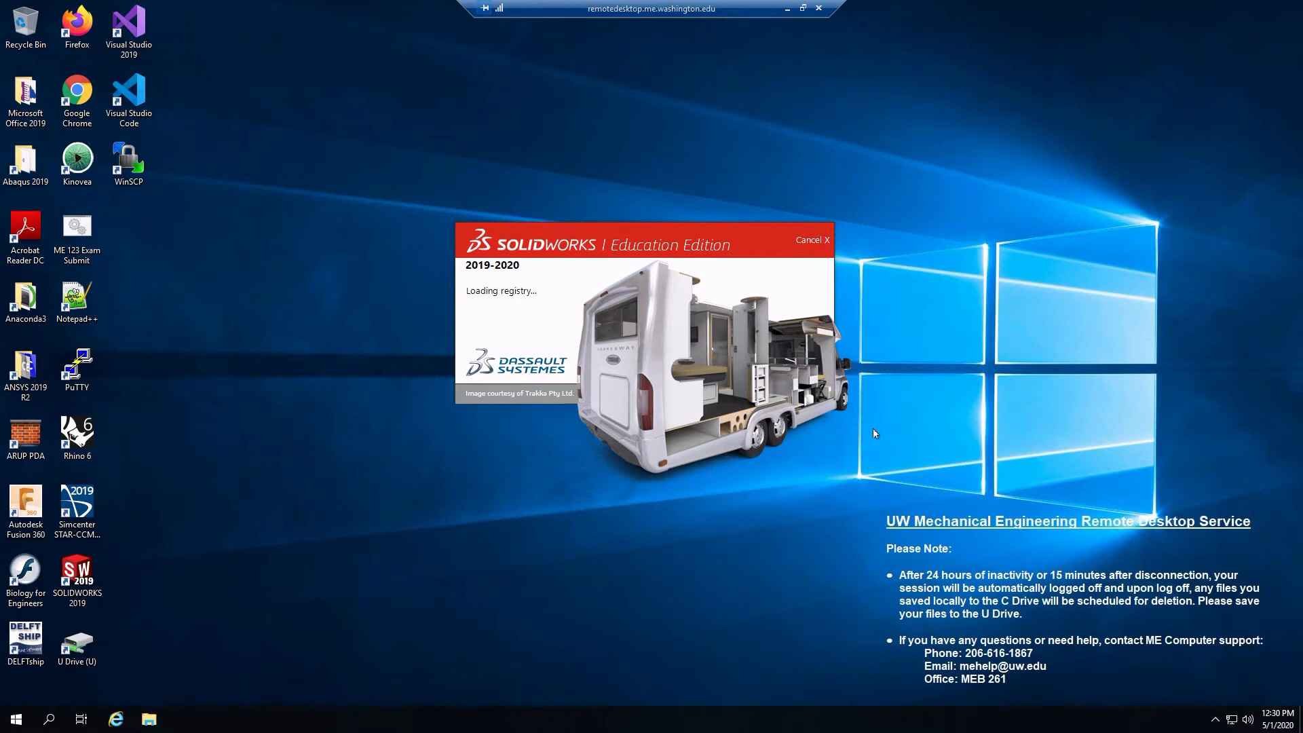
{"action": "double_click", "coordinate": [83, 639]}
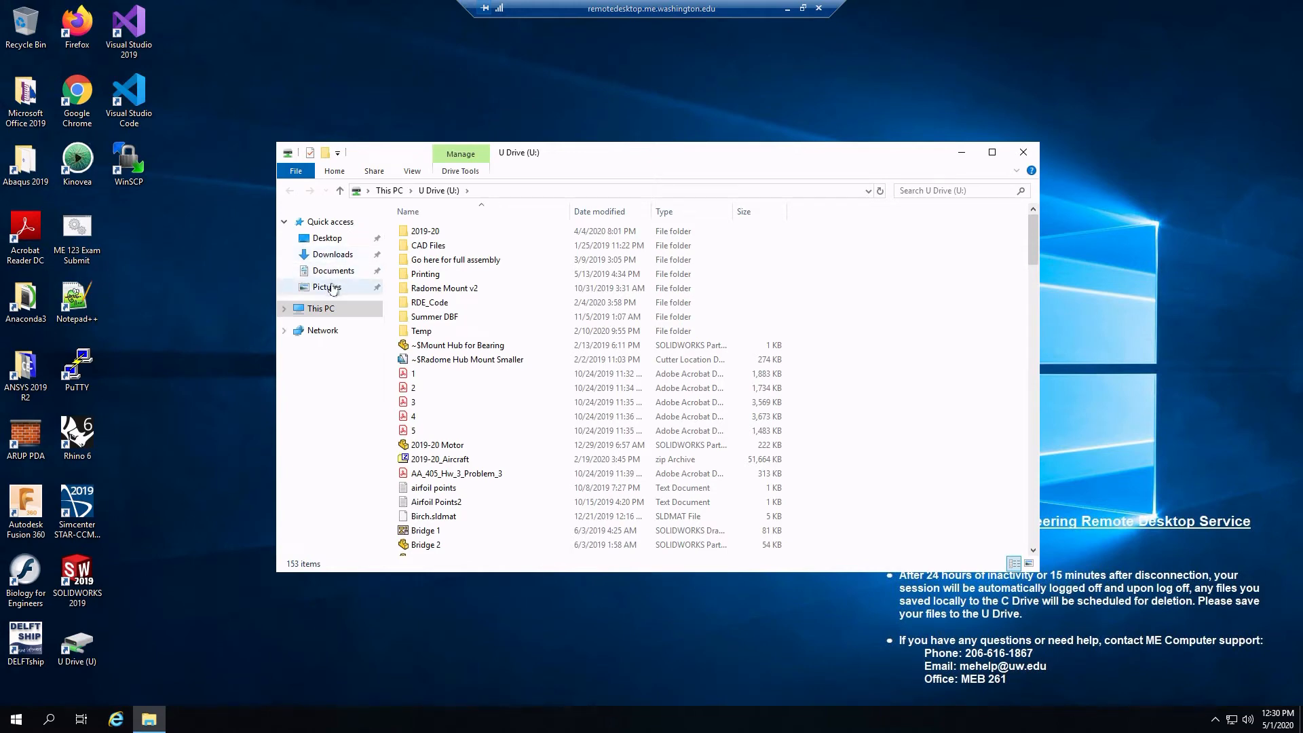
- Confirm U Drive (U:) appears under This PC's network locations, then close File Explorer
{"action": "left_click", "coordinate": [319, 309]}
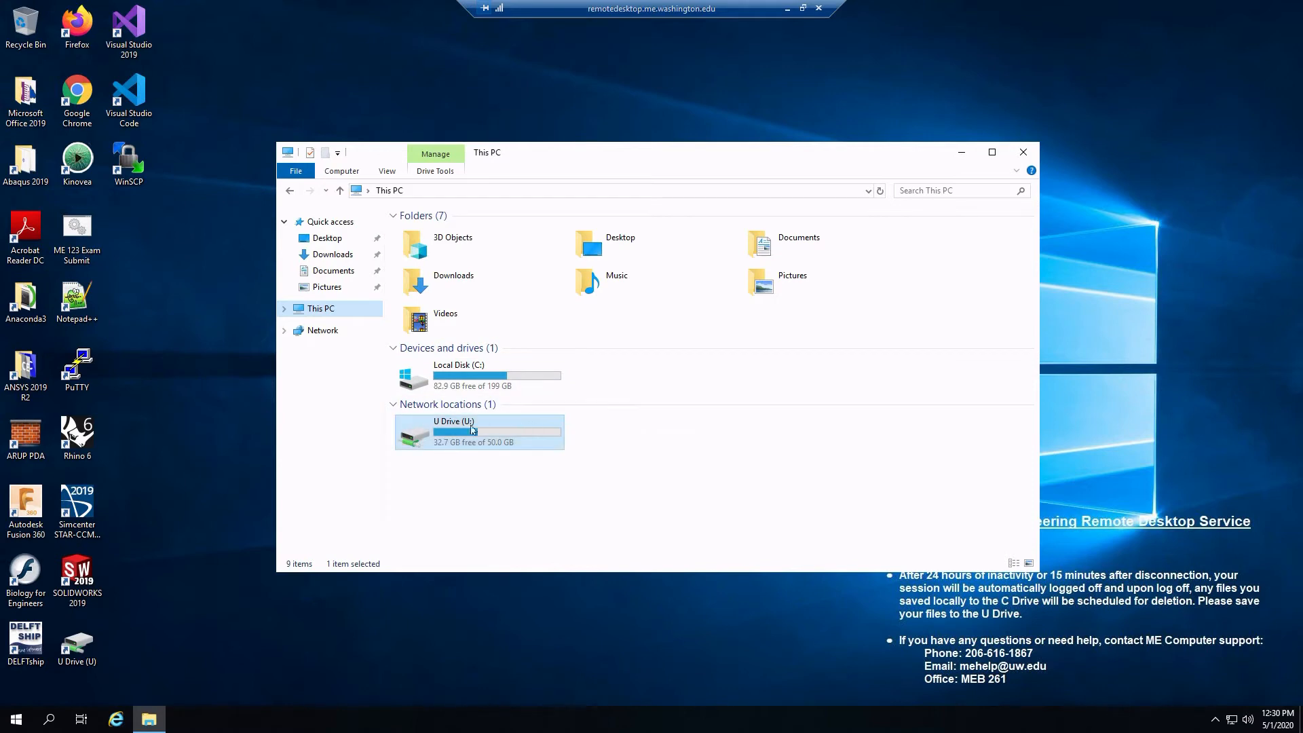
{"action": "double_click", "coordinate": [502, 442]}
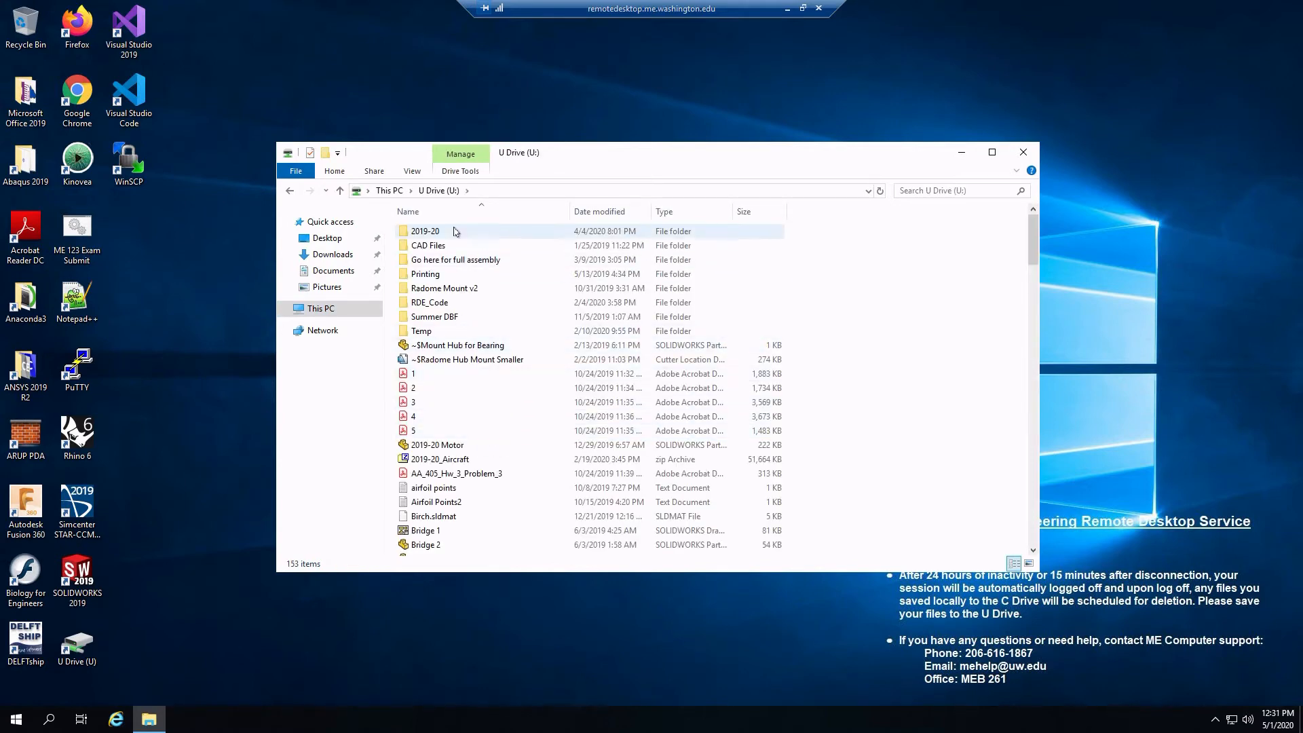
{"action": "scroll", "coordinate": [464, 532], "scroll_direction": "down", "scroll_amount": 7}
{"action": "scroll", "coordinate": [486, 453], "scroll_direction": "up", "scroll_amount": 7}
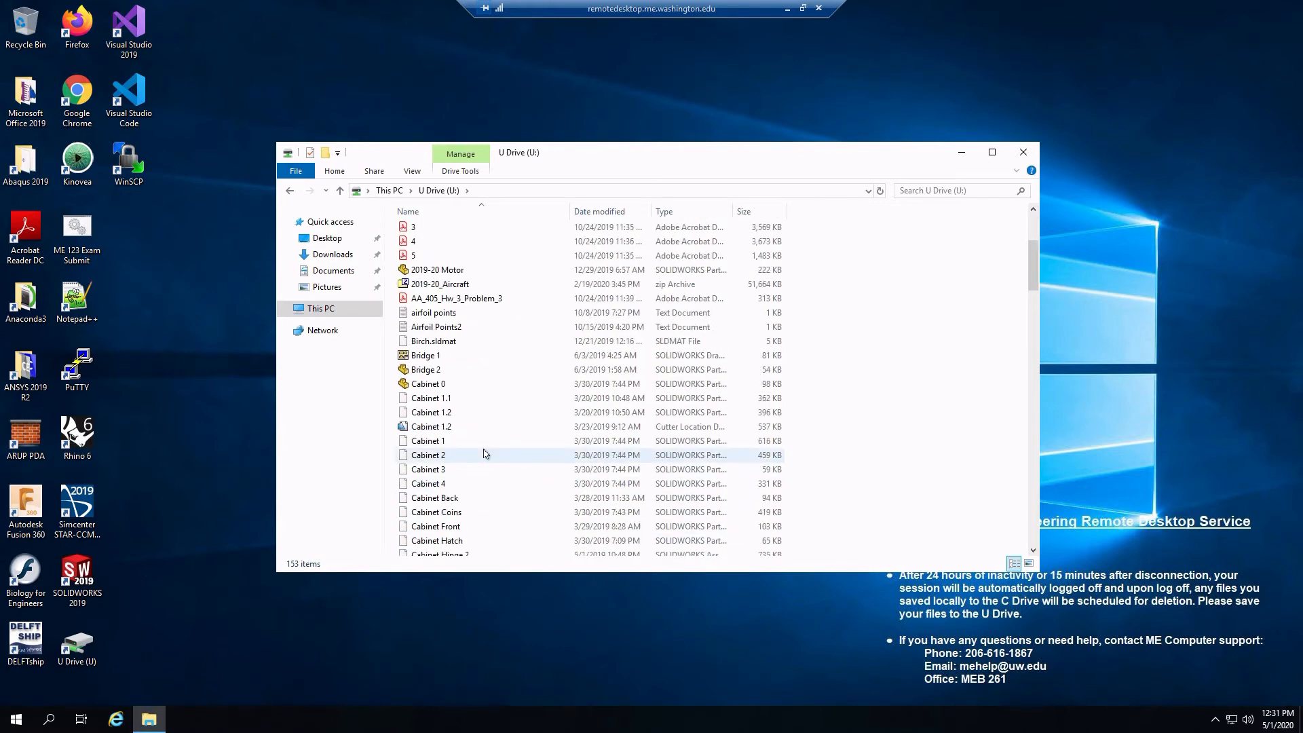
{"action": "left_click", "coordinate": [290, 190]}
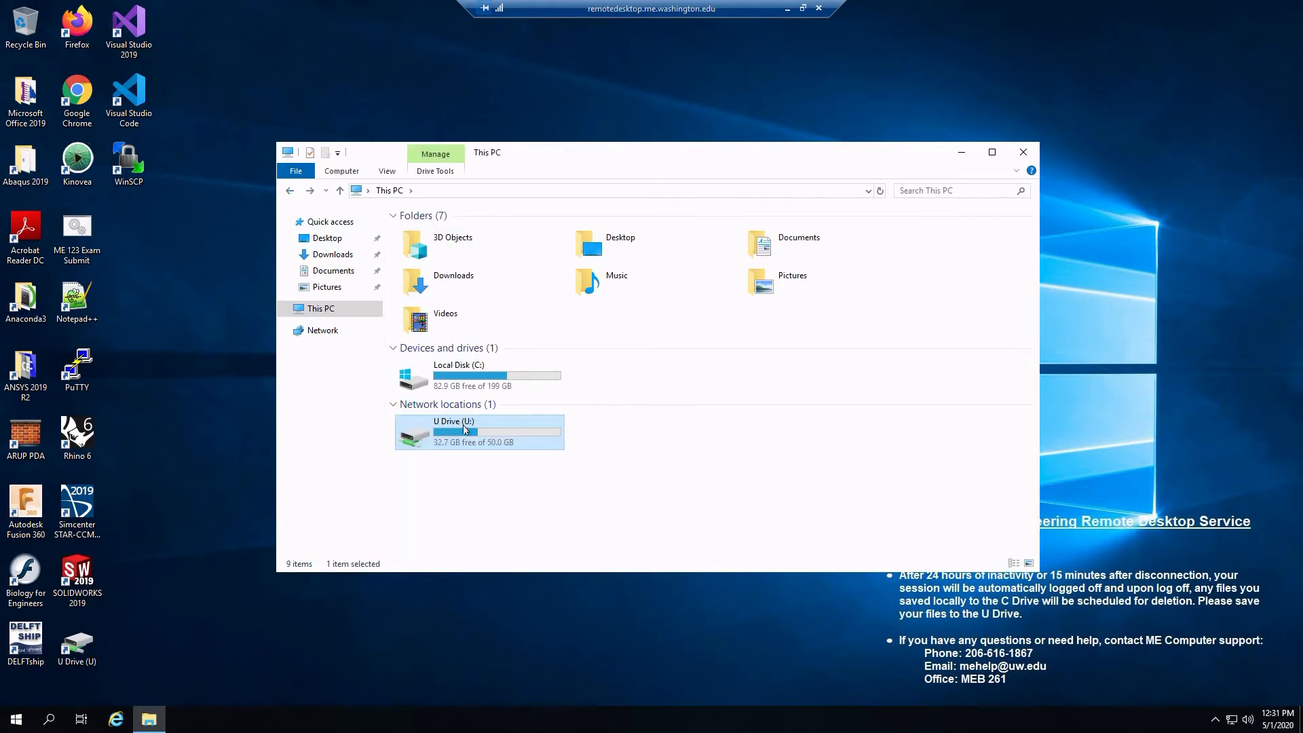
{"action": "left_click", "coordinate": [1024, 152]}
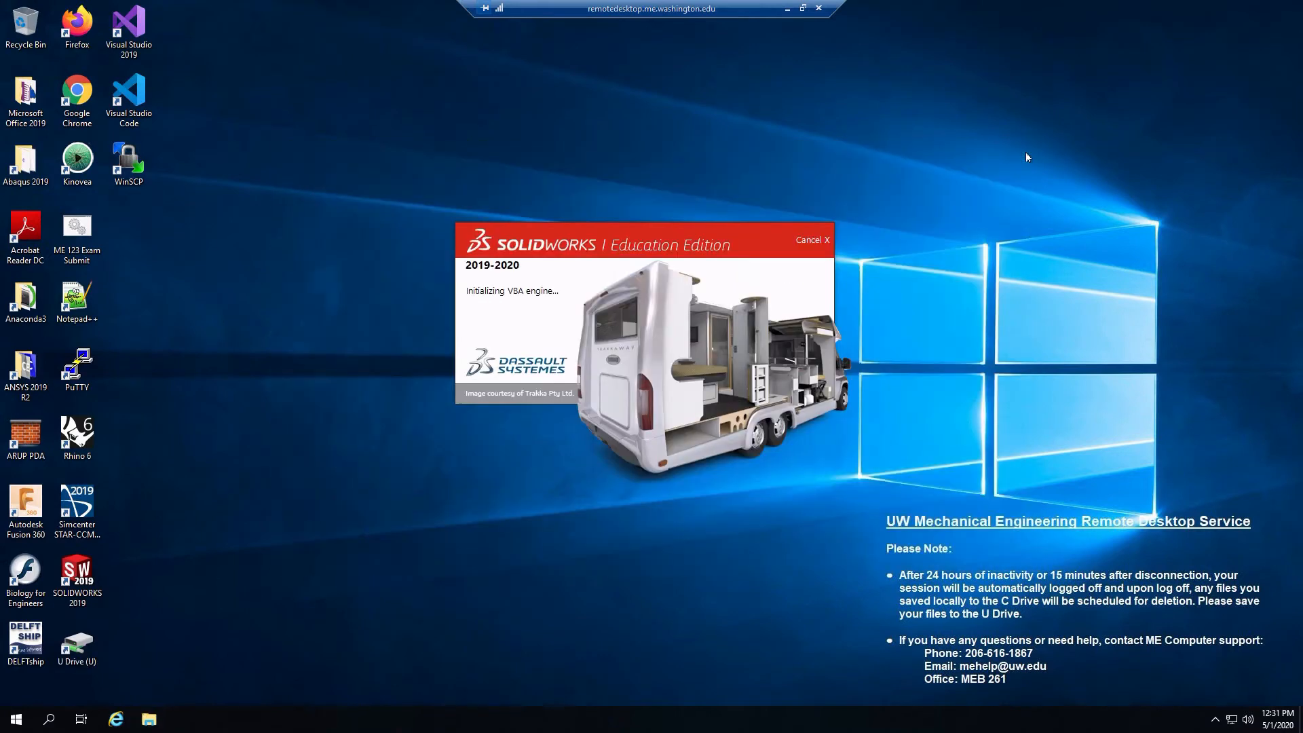
- Minimize the remote session and open a maximized This PC window on the local computer
{"action": "left_click", "coordinate": [786, 9]}
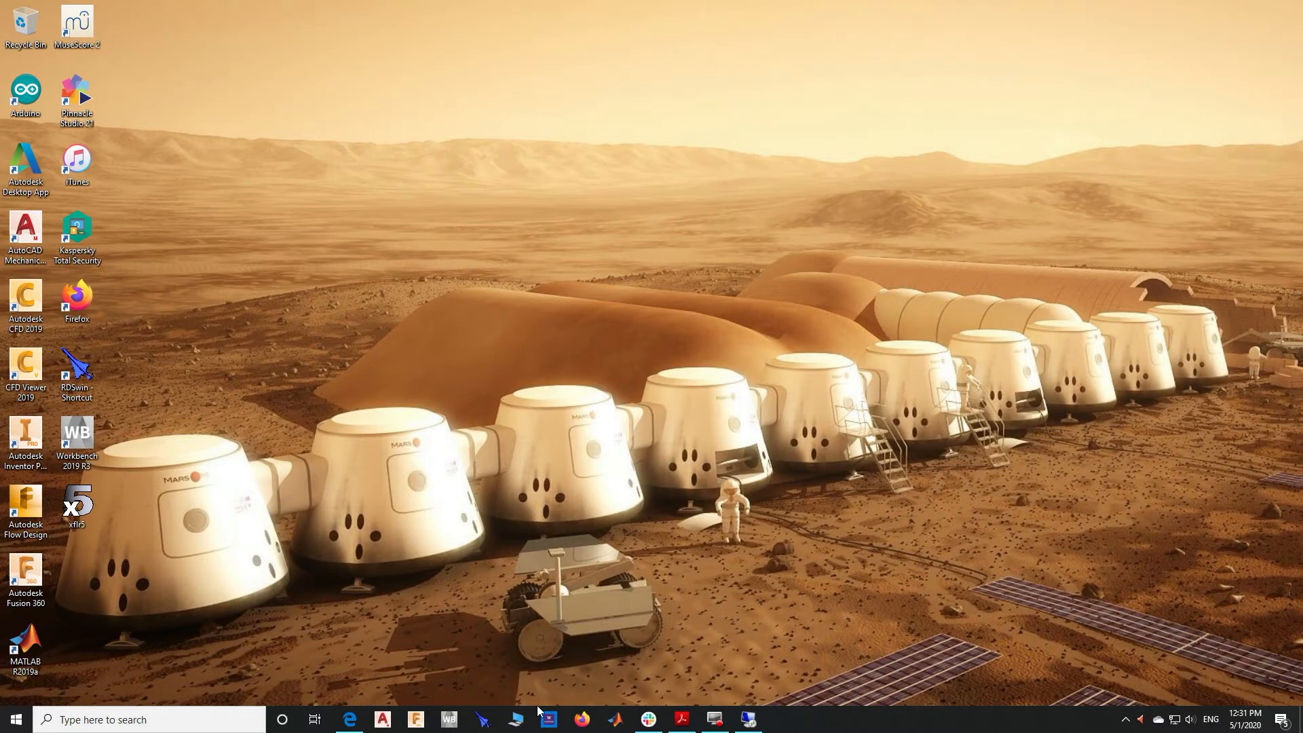
{"action": "left_click", "coordinate": [519, 718]}
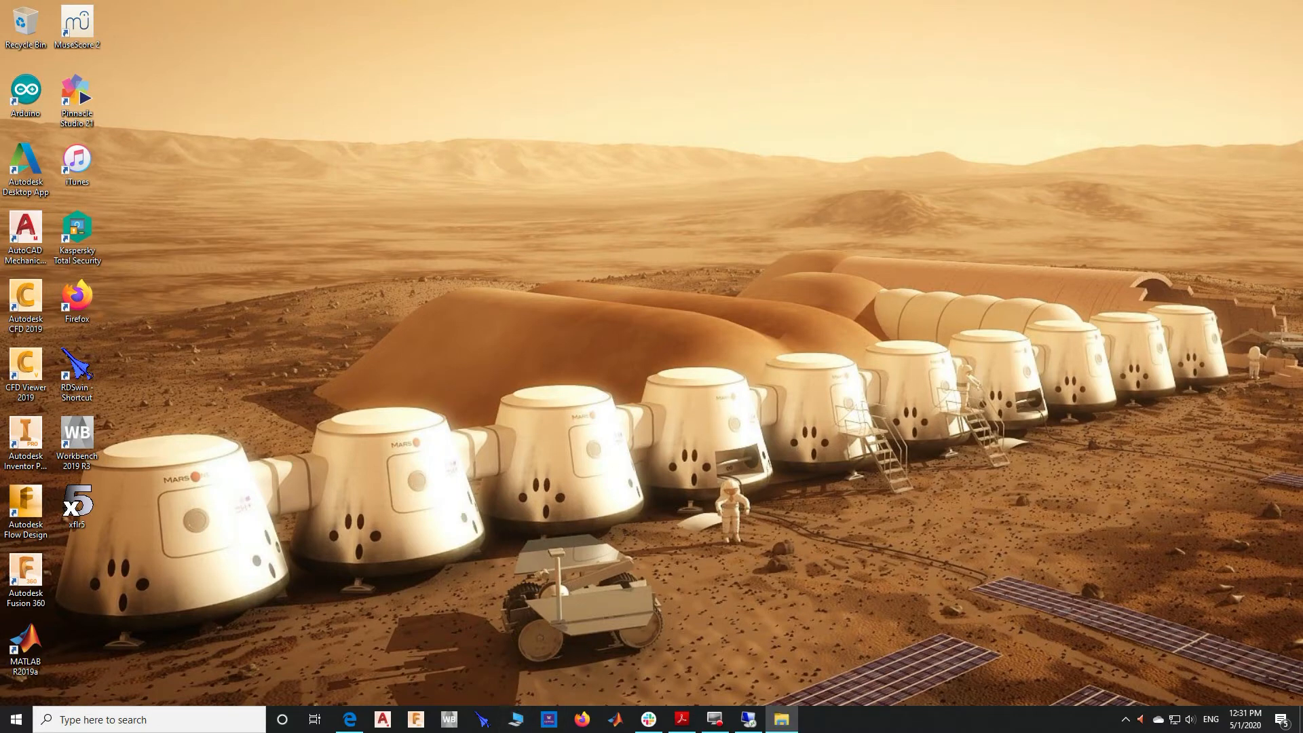
{"action": "left_click_drag", "start_coordinate": [1302, 96], "coordinate": [666, 19]}
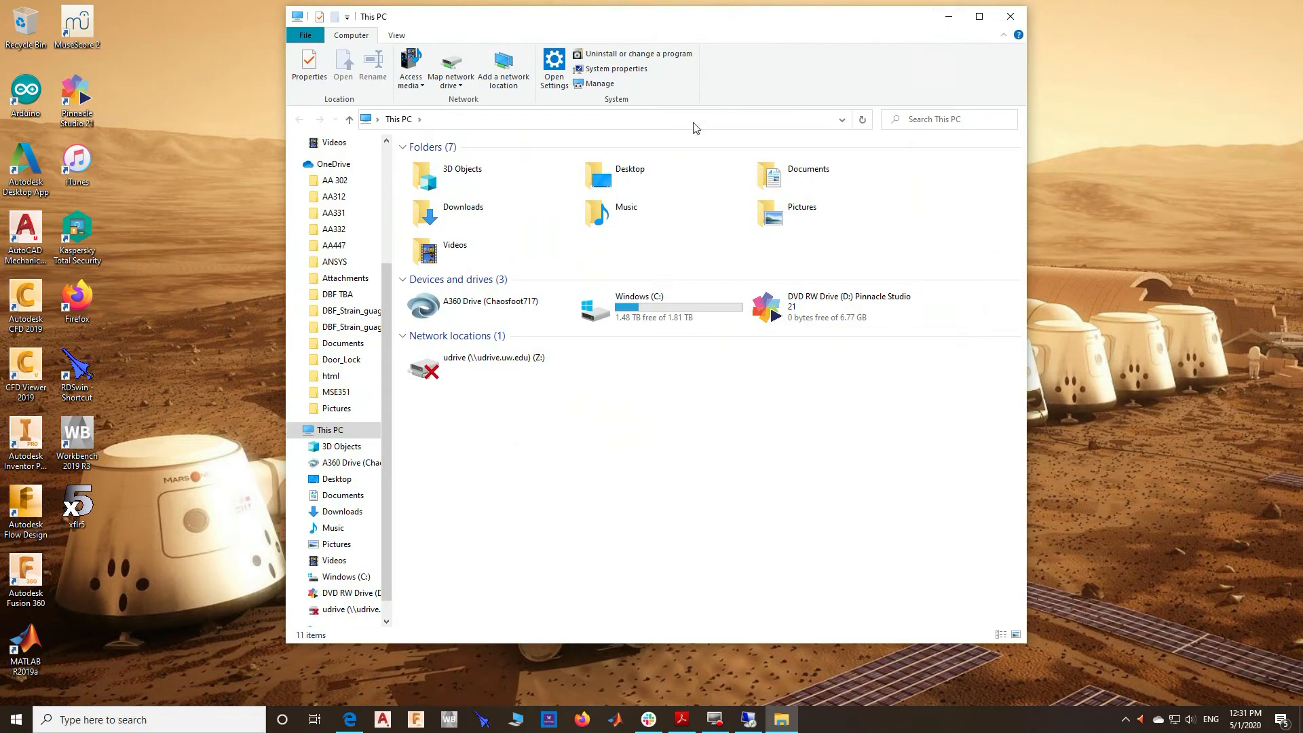
{"action": "left_click", "coordinate": [973, 16]}
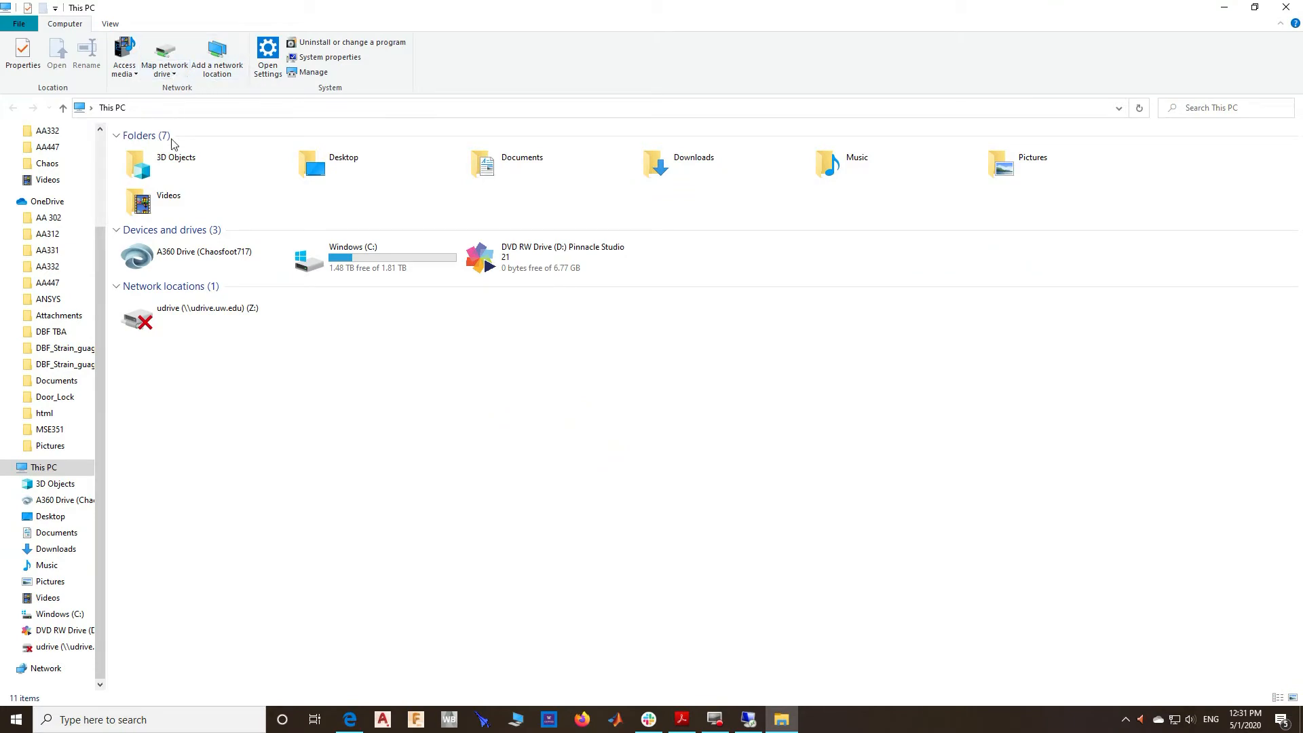
- Map drive Y: to the network folder \\udrive.uw.edu\udrive
{"action": "left_click", "coordinate": [174, 75]}
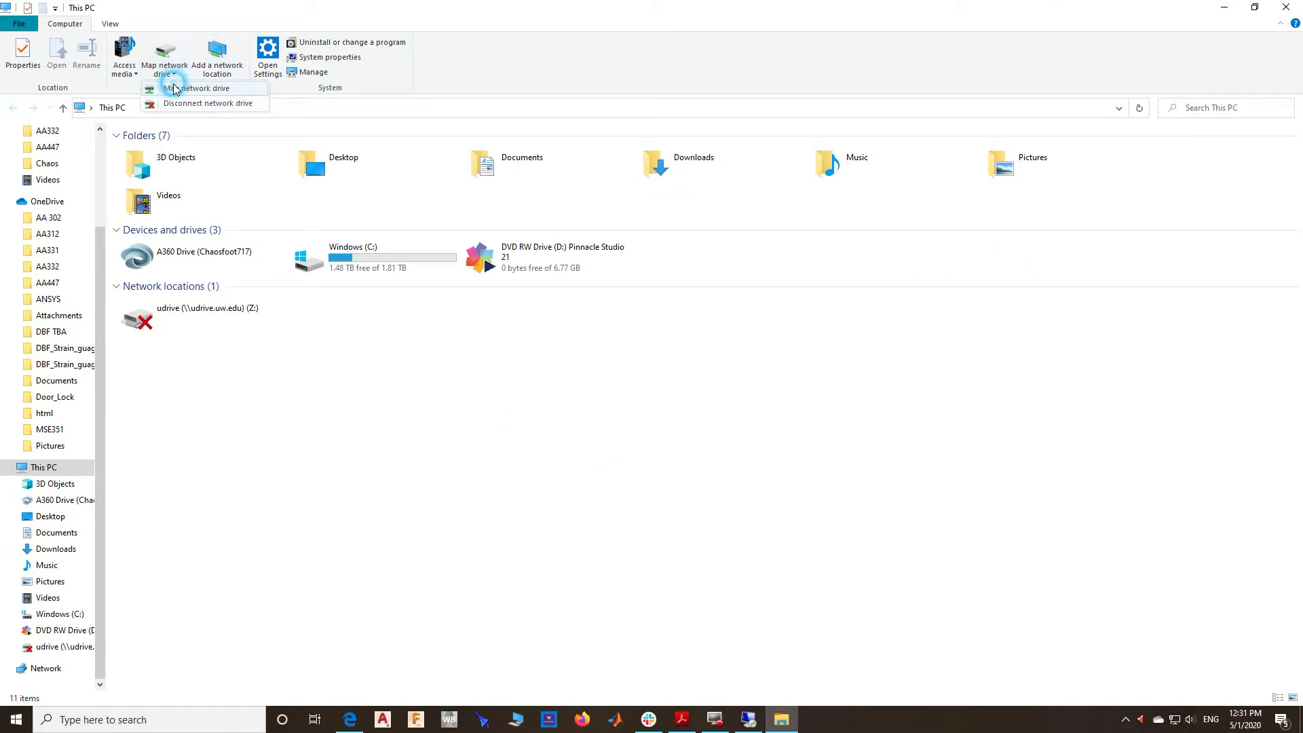
{"action": "left_click", "coordinate": [181, 86]}
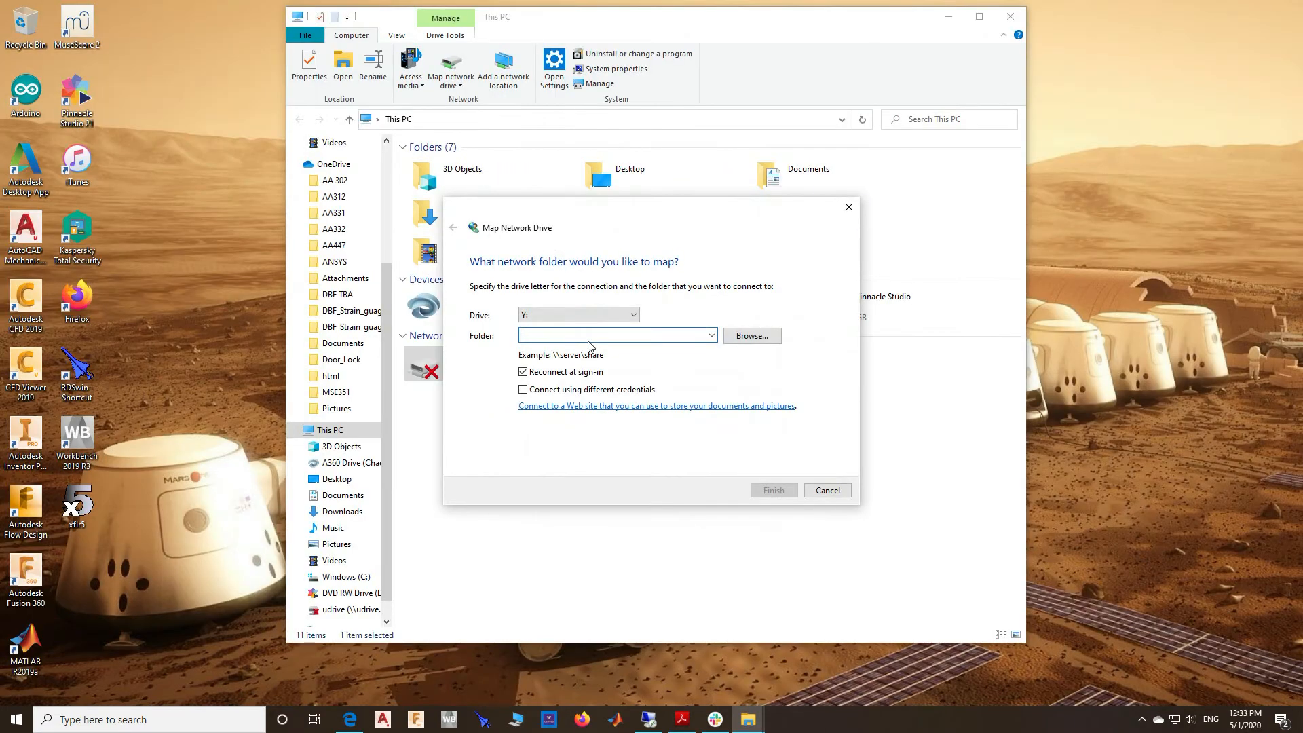
{"action": "type", "text": "\\\\udrive.uw.edu\\udrive"}
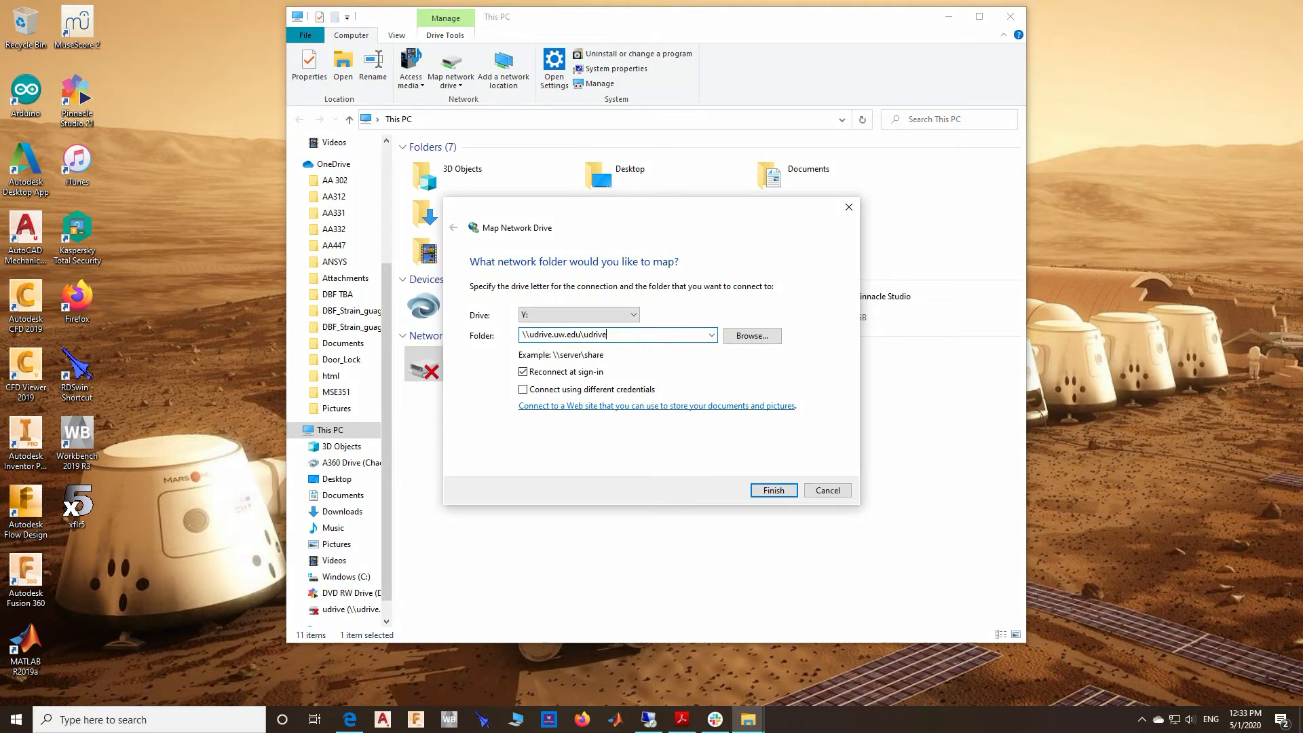
- Finish the mapping and enter the NetID user name and password to connect Y:
{"action": "key", "text": "Return"}
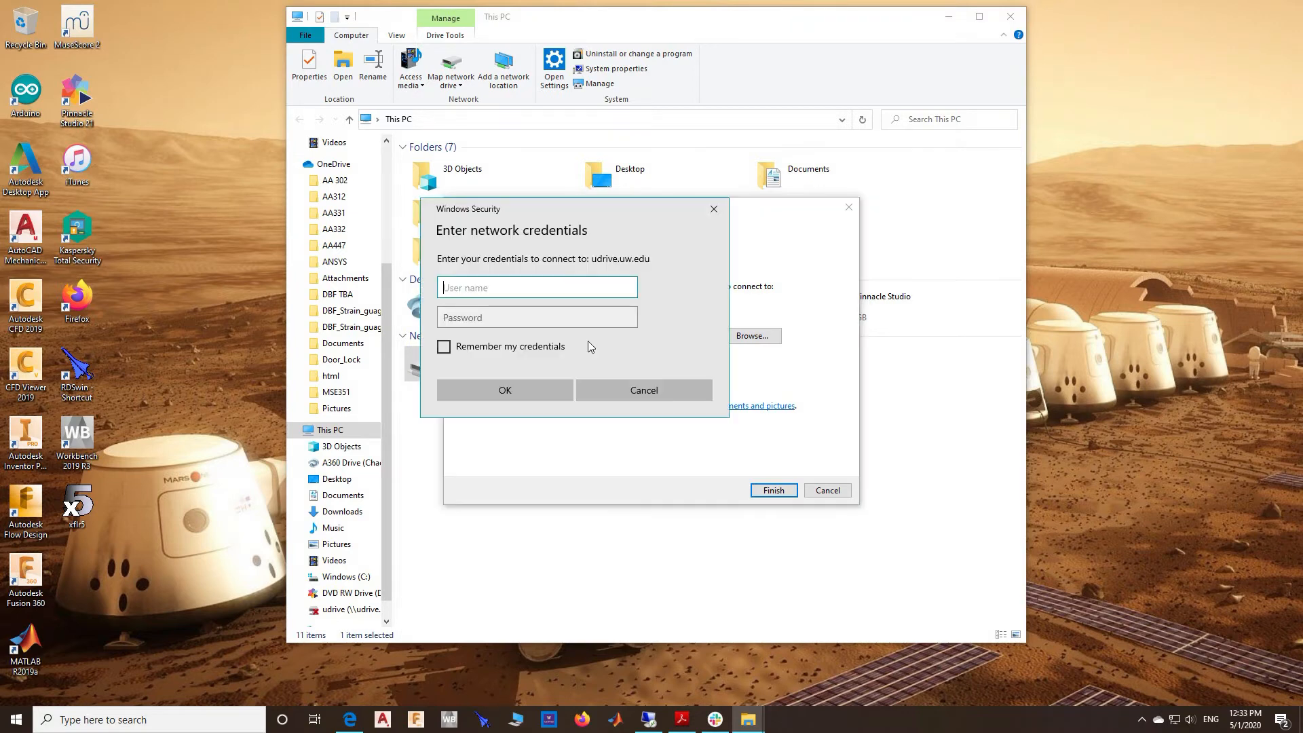
{"action": "type", "text": "netid\\danjm717"}
{"action": "key", "text": "Tab"}
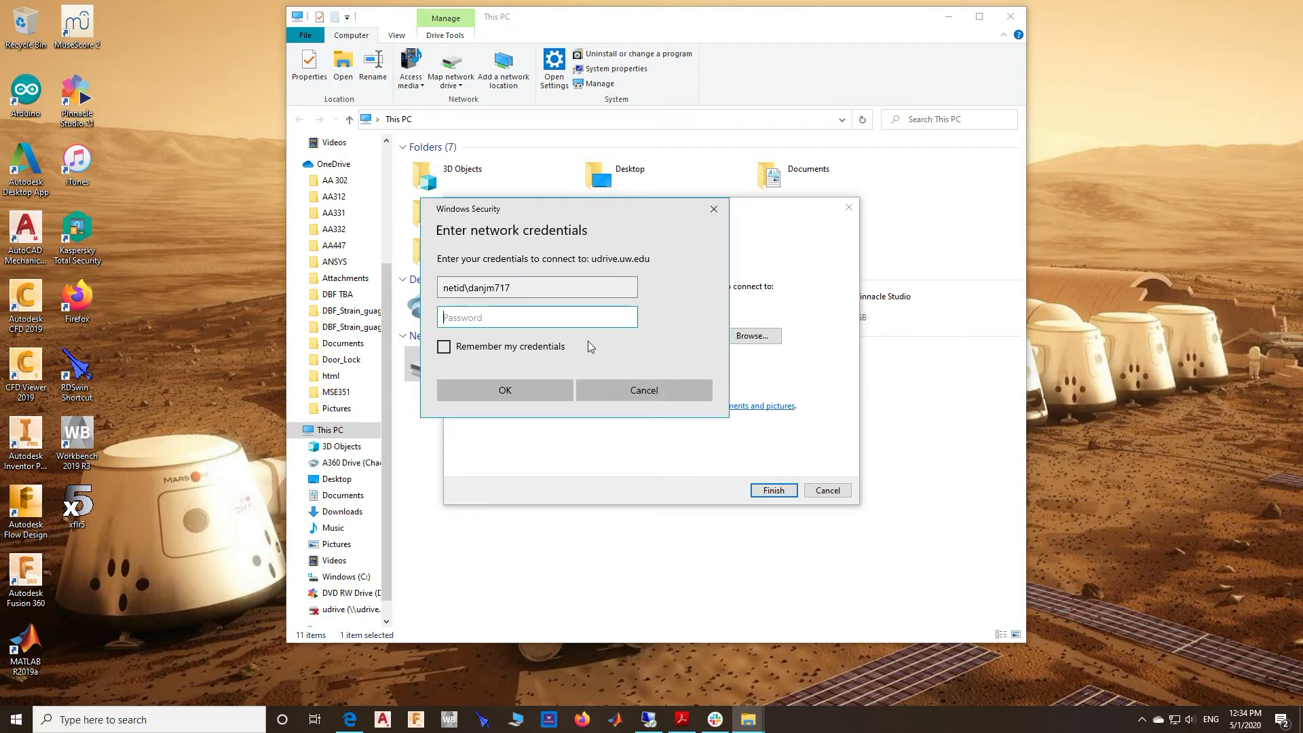
{"action": "type", "text": "*******************"}
{"action": "key", "text": "Return"}
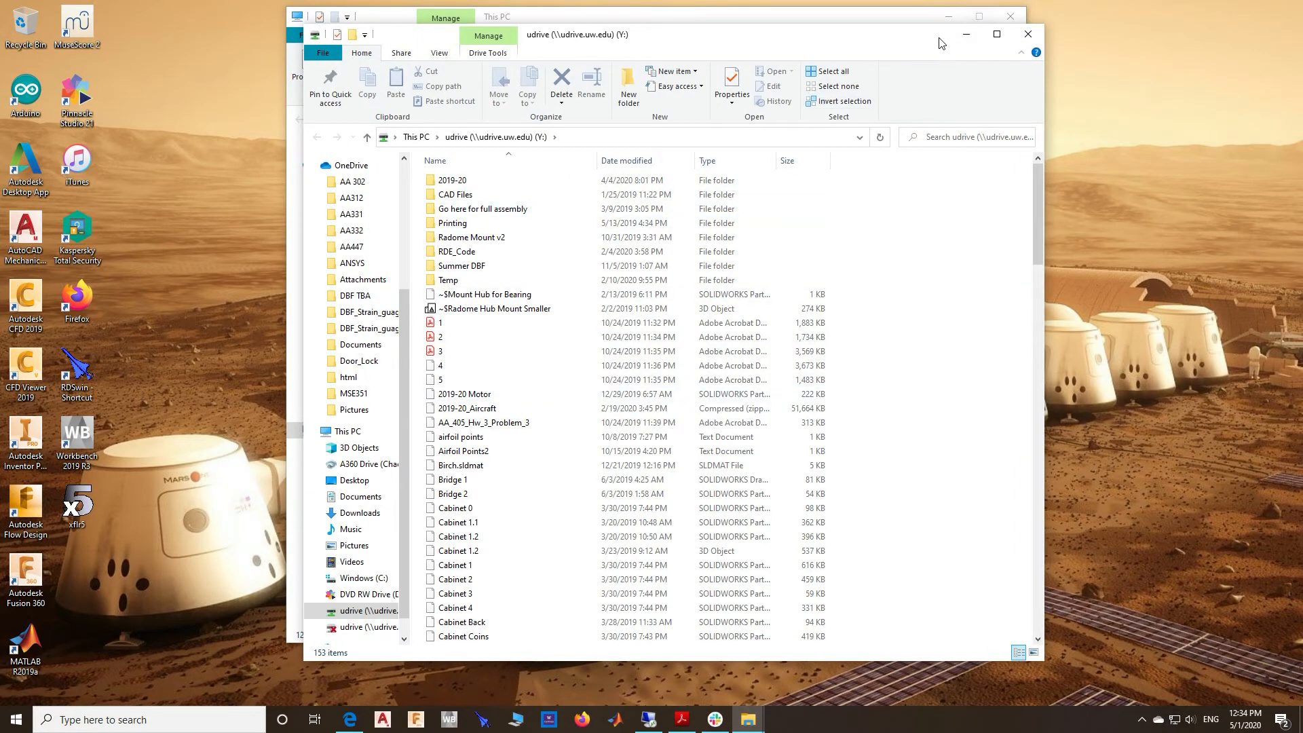
- Reopen udrive (Y:) from This PC to verify its files, then return to This PC
{"action": "left_click", "coordinate": [1027, 34]}
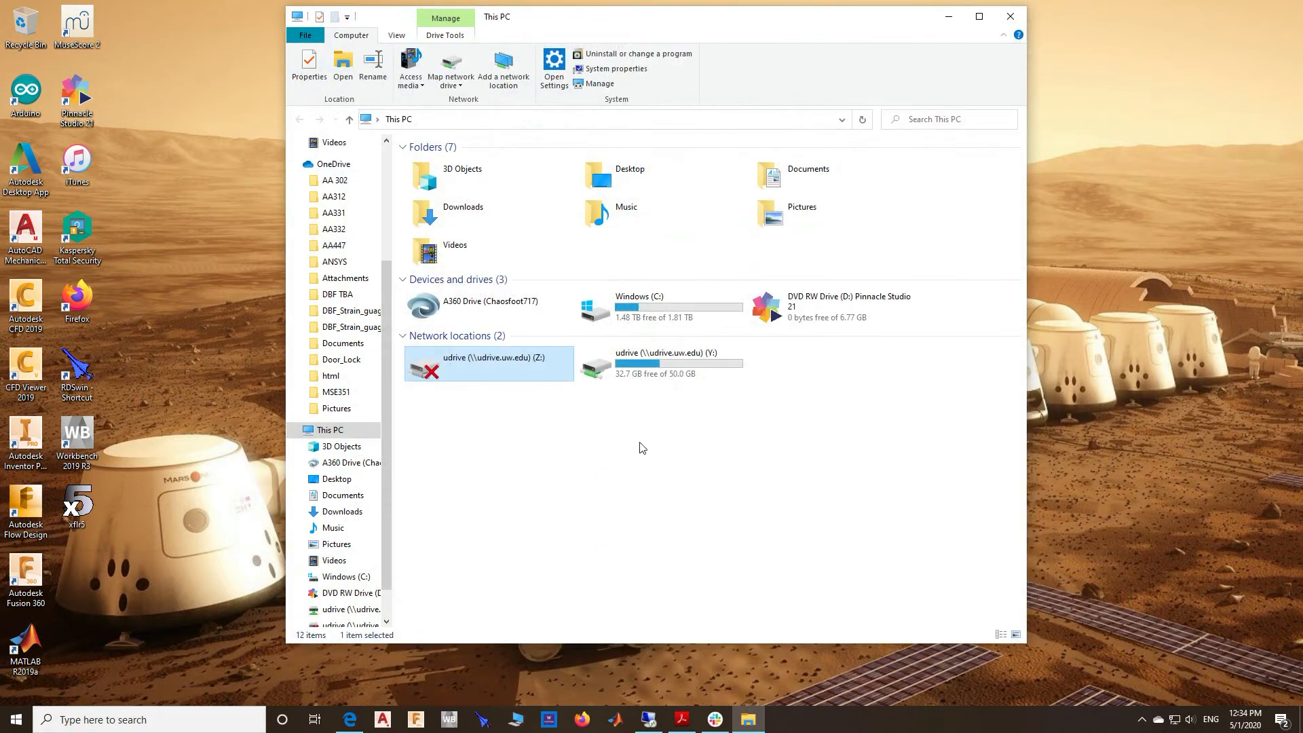
{"action": "double_click", "coordinate": [669, 374]}
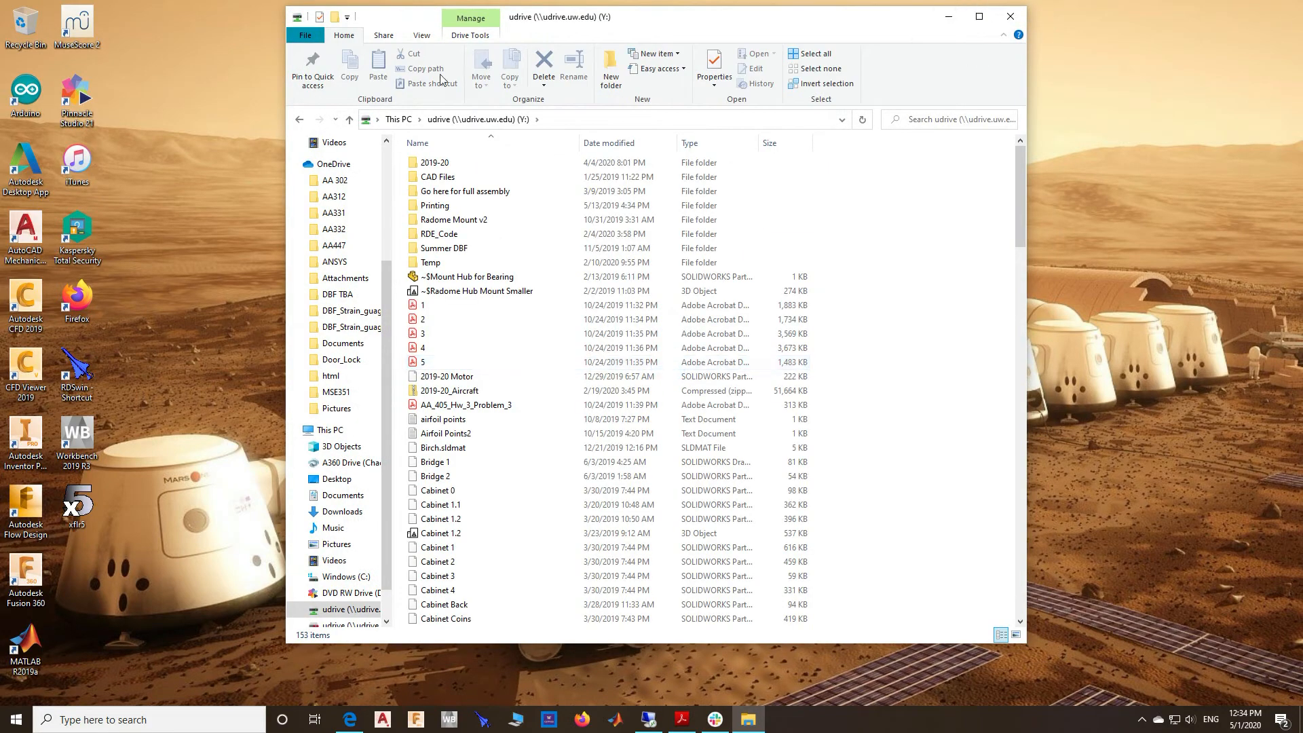
{"action": "left_click", "coordinate": [300, 119]}
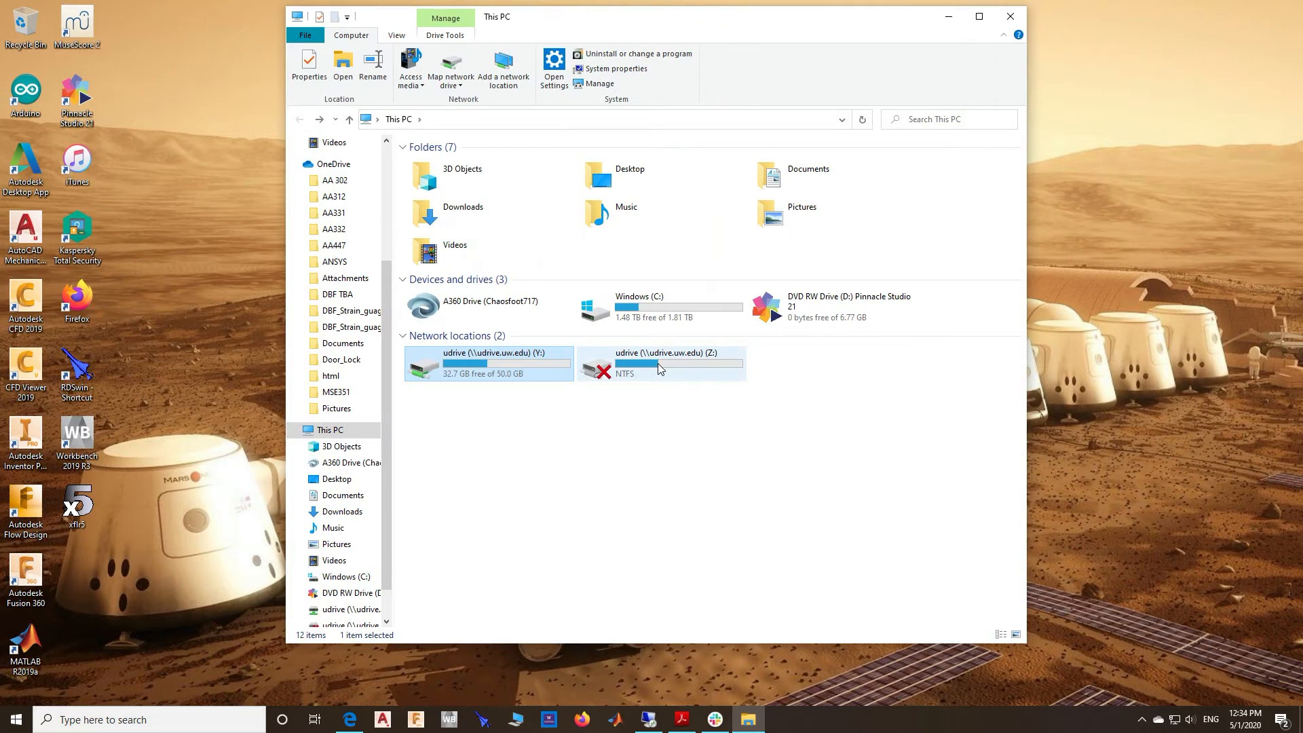
{"action": "right_click", "coordinate": [525, 367]}
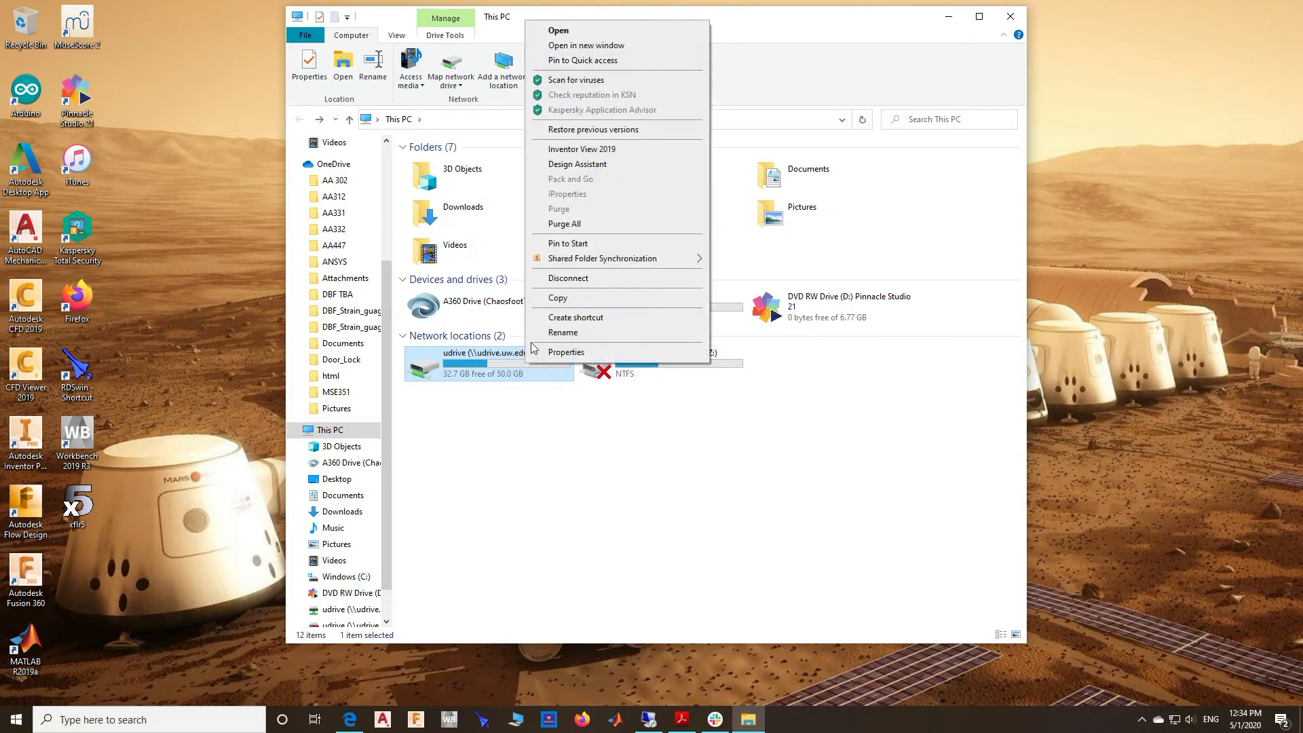
{"action": "left_click", "coordinate": [524, 432]}
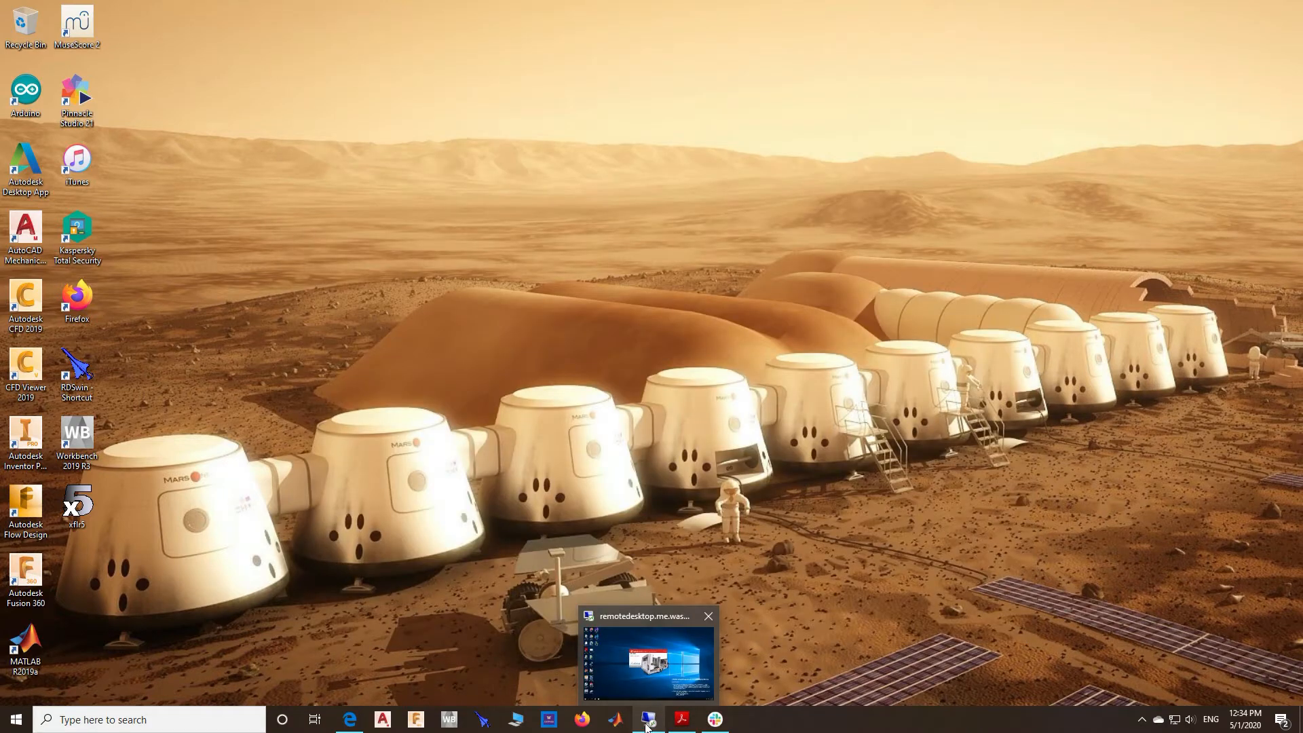
- Accept the SOLIDWORKS license agreement and dismiss the HSMWorks data collection notice
{"action": "left_click", "coordinate": [646, 724]}
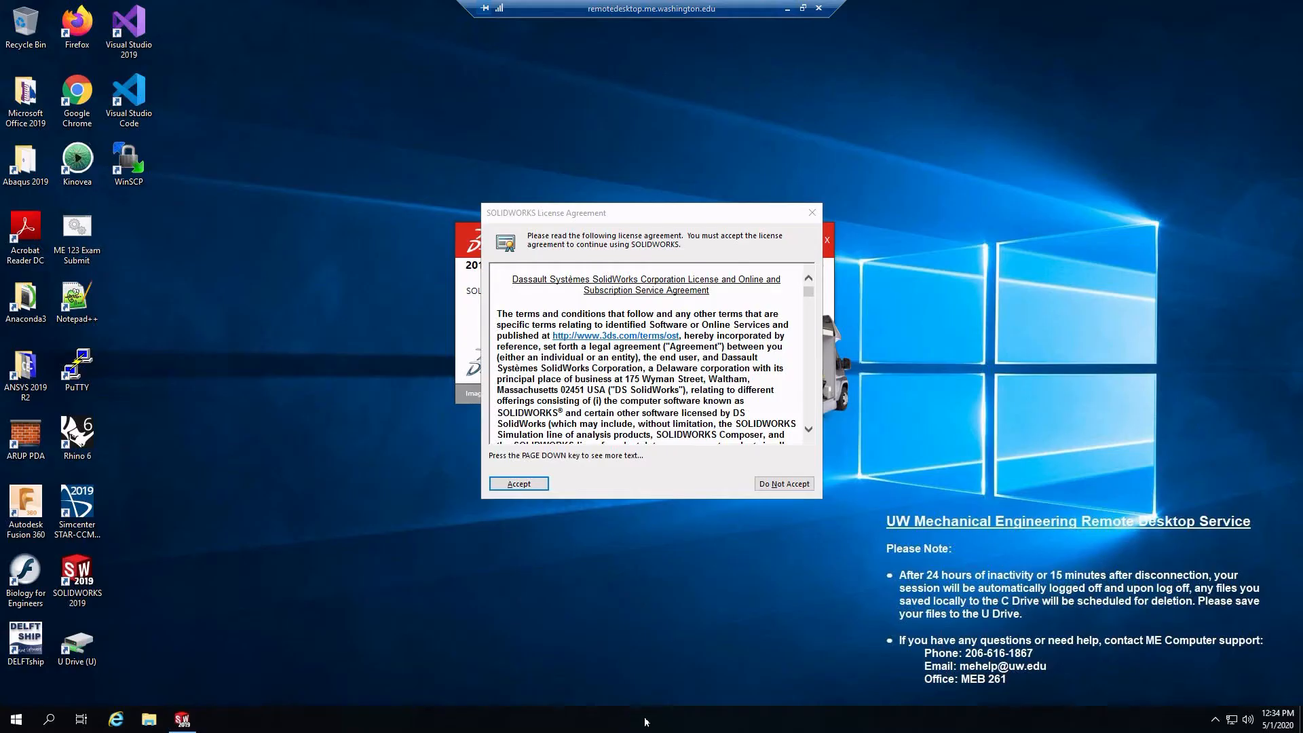
{"action": "left_click", "coordinate": [540, 487]}
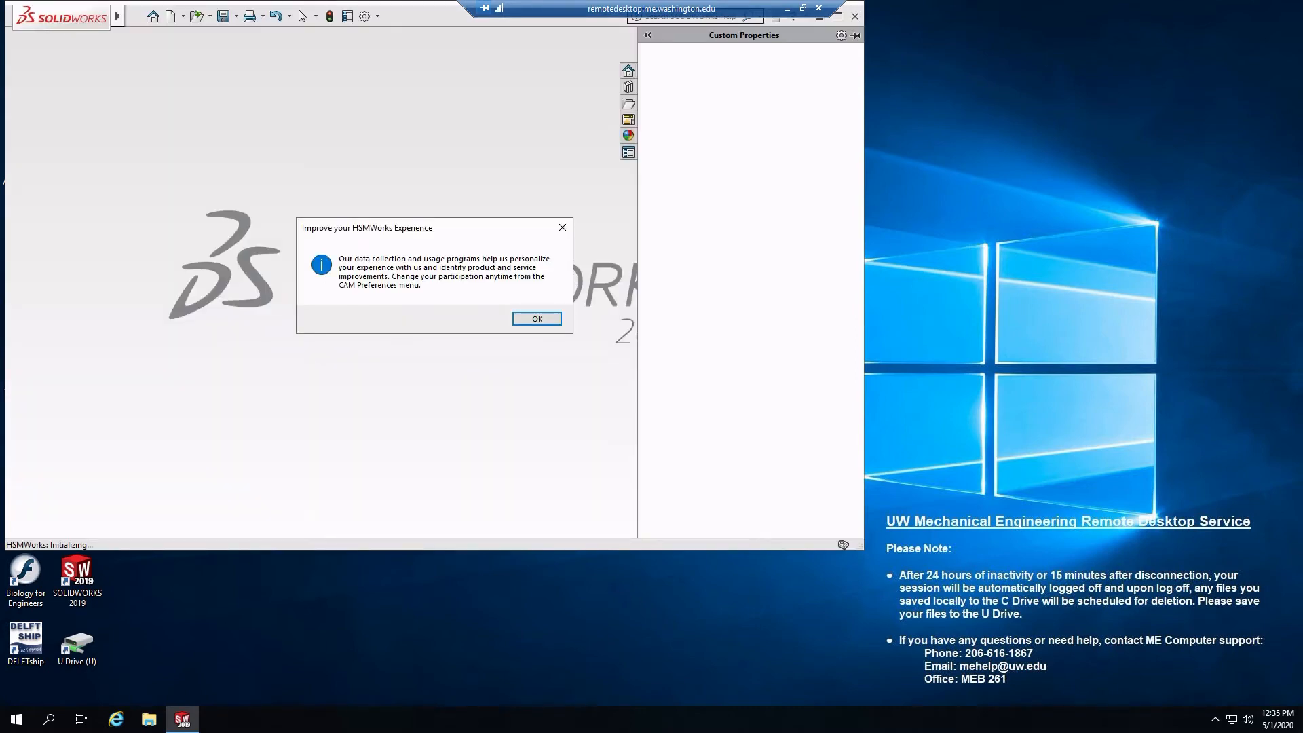
{"action": "left_click", "coordinate": [535, 320]}
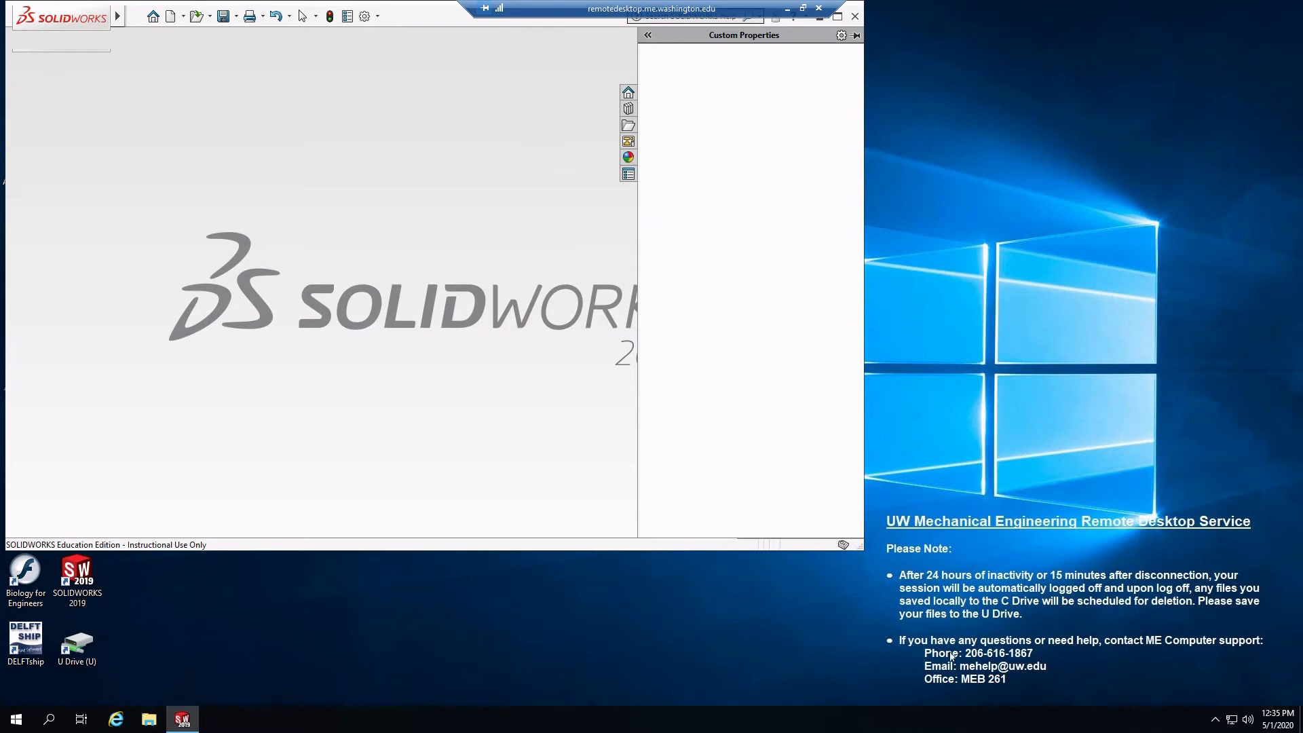
- Take the remote desktop session out of full screen so it shows as a window
{"action": "left_click_drag", "start_coordinate": [878, 509], "coordinate": [1285, 702]}
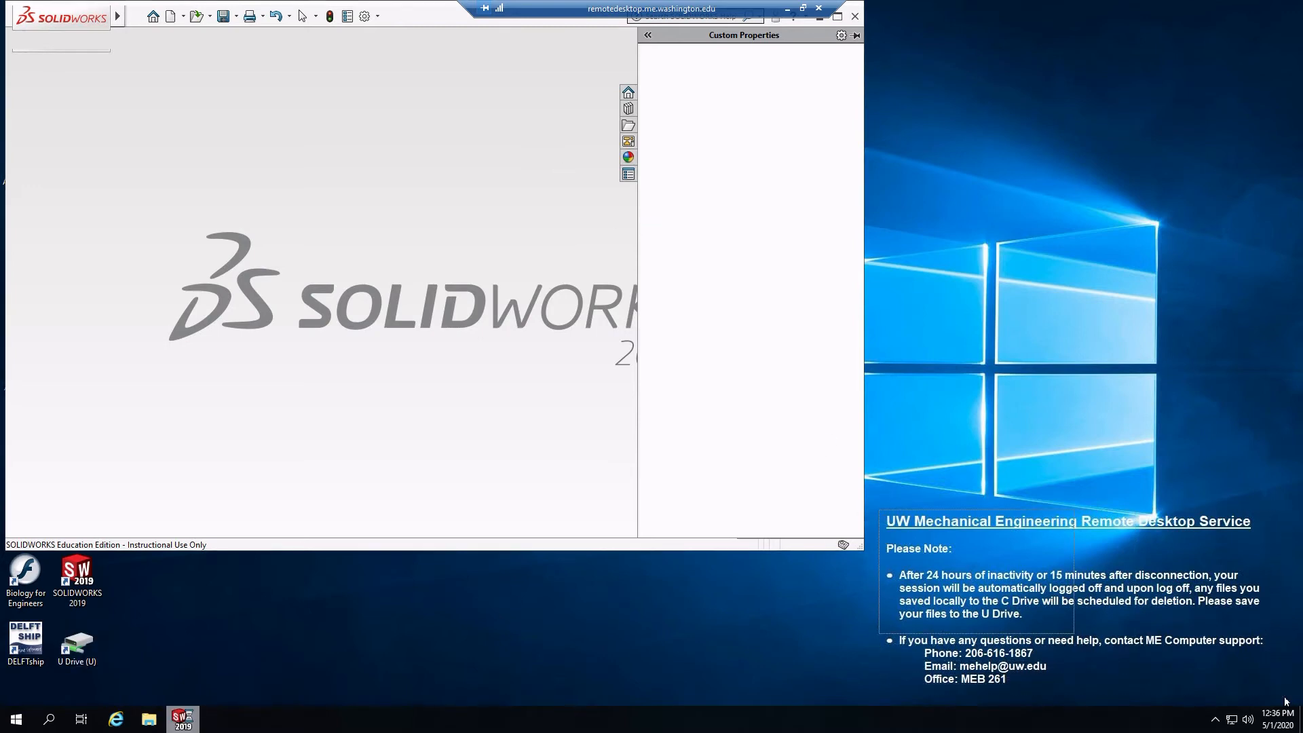
{"action": "left_click", "coordinate": [1137, 642]}
{"action": "left_click_drag", "start_coordinate": [889, 615], "coordinate": [921, 646]}
{"action": "double_click", "coordinate": [743, 10]}
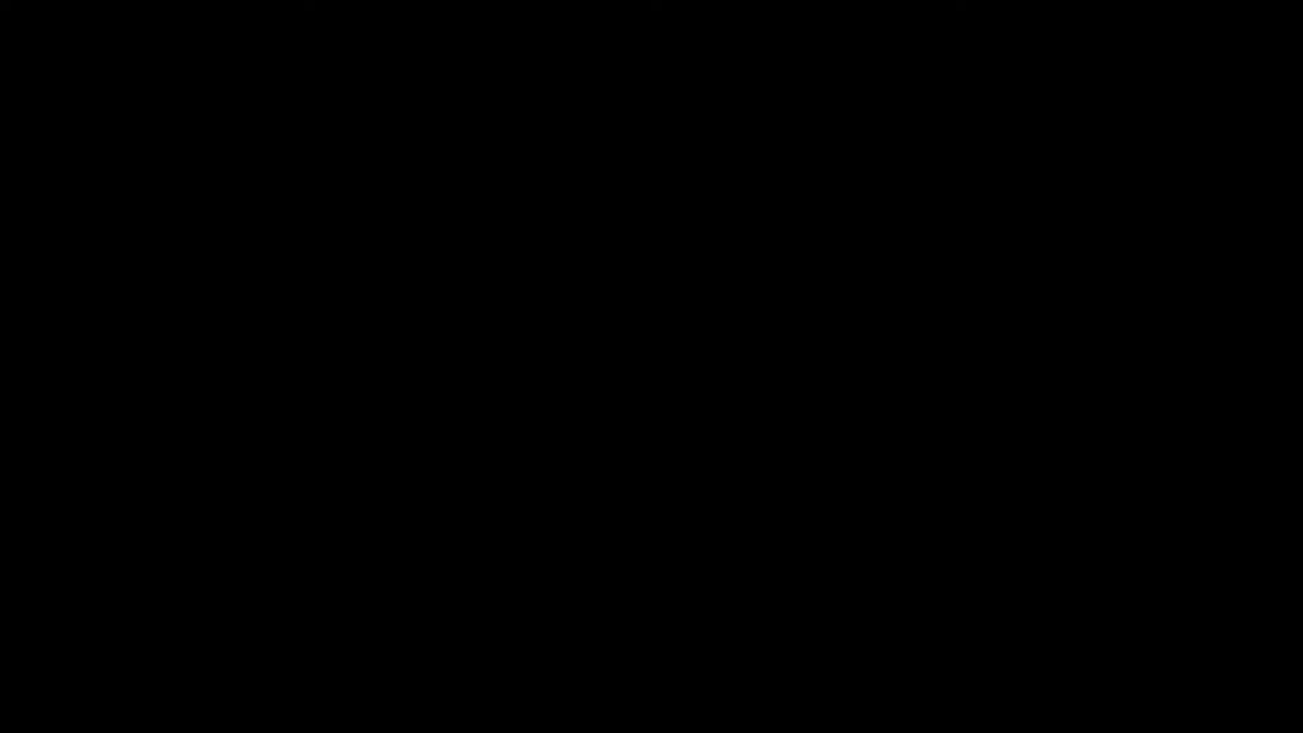
- Open and close Task Manager from the Ctrl+Alt+Del screen, then launch Autodesk Fusion 360 from its desktop icon
{"action": "left_click", "coordinate": [670, 373]}
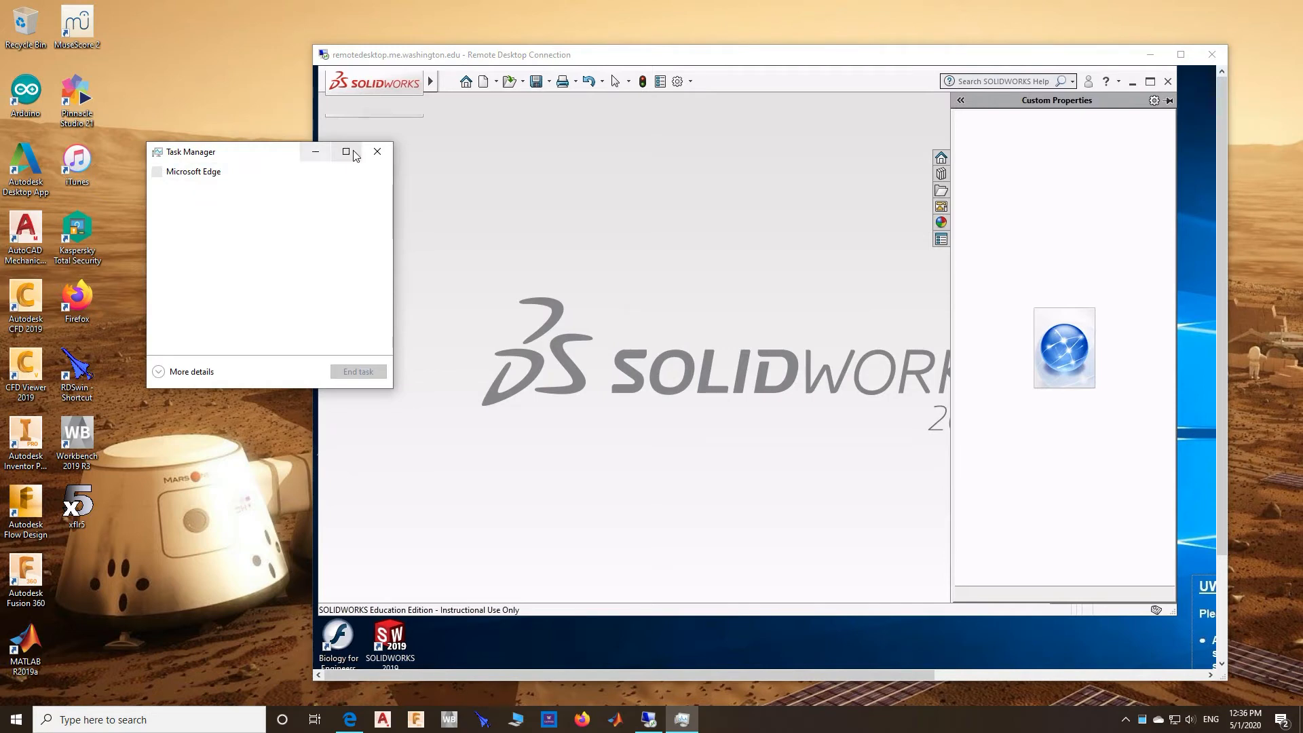
{"action": "left_click", "coordinate": [378, 151]}
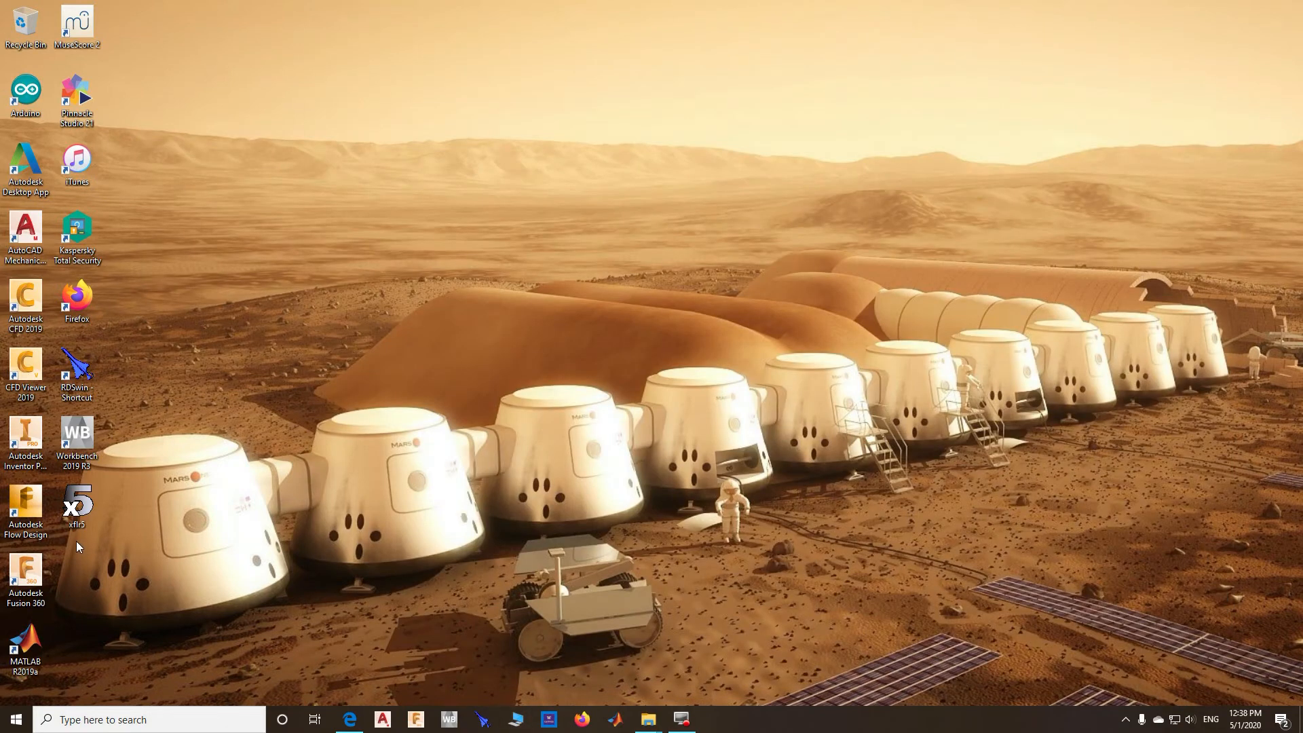
{"action": "double_click", "coordinate": [25, 573]}
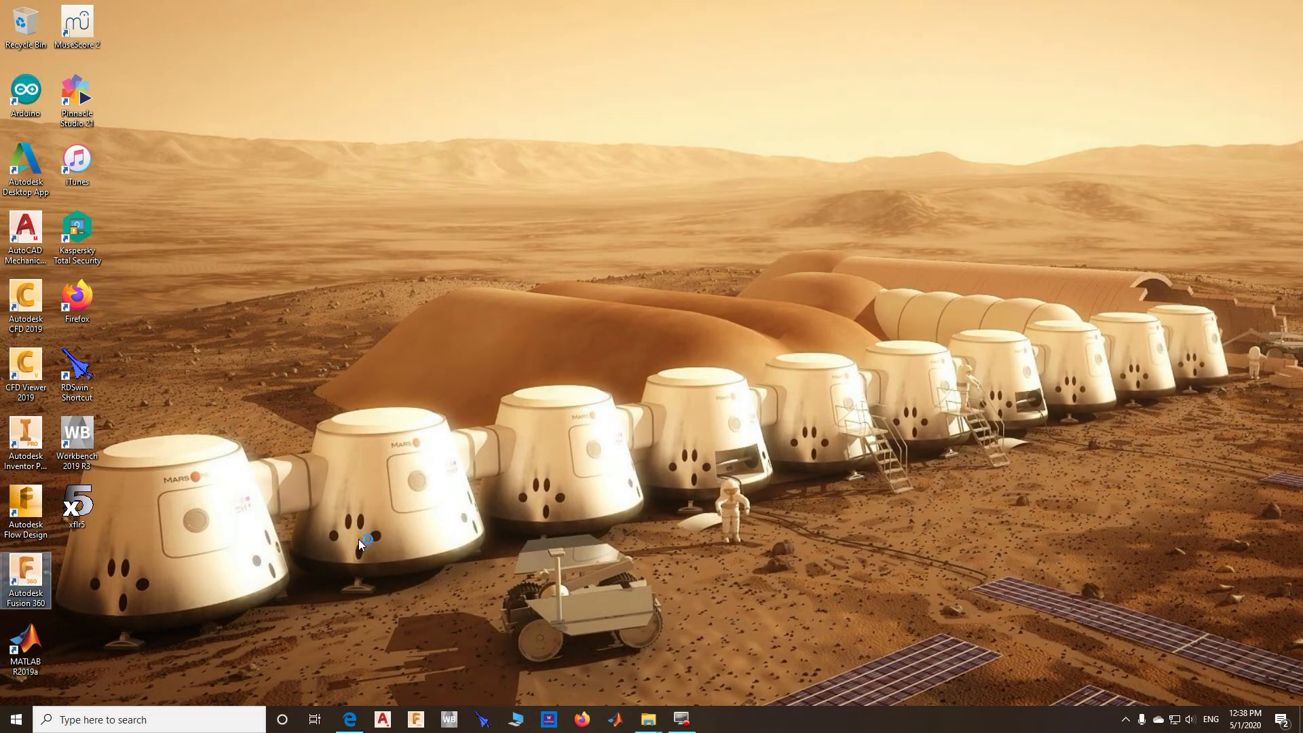